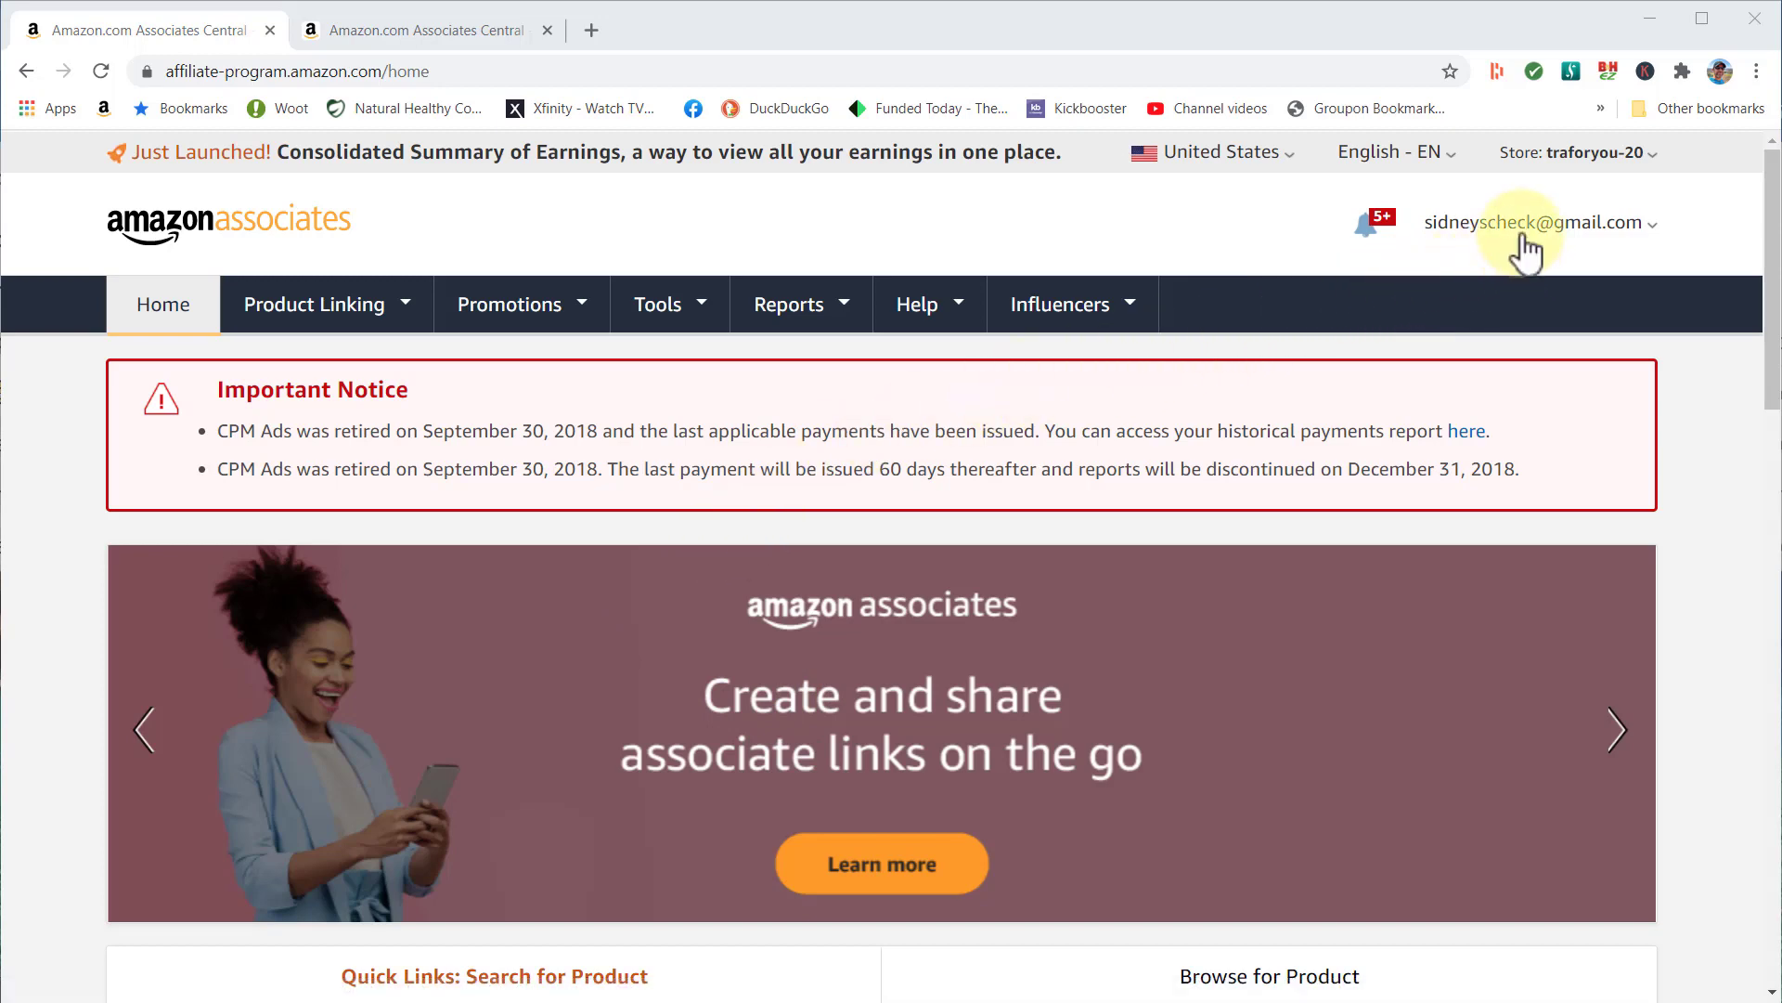
Go to Manage Your Tracking IDs from the account email dropdown, with reviews059-20 shown selected.
{"action": "mouse_move", "coordinate": [1523, 238]}
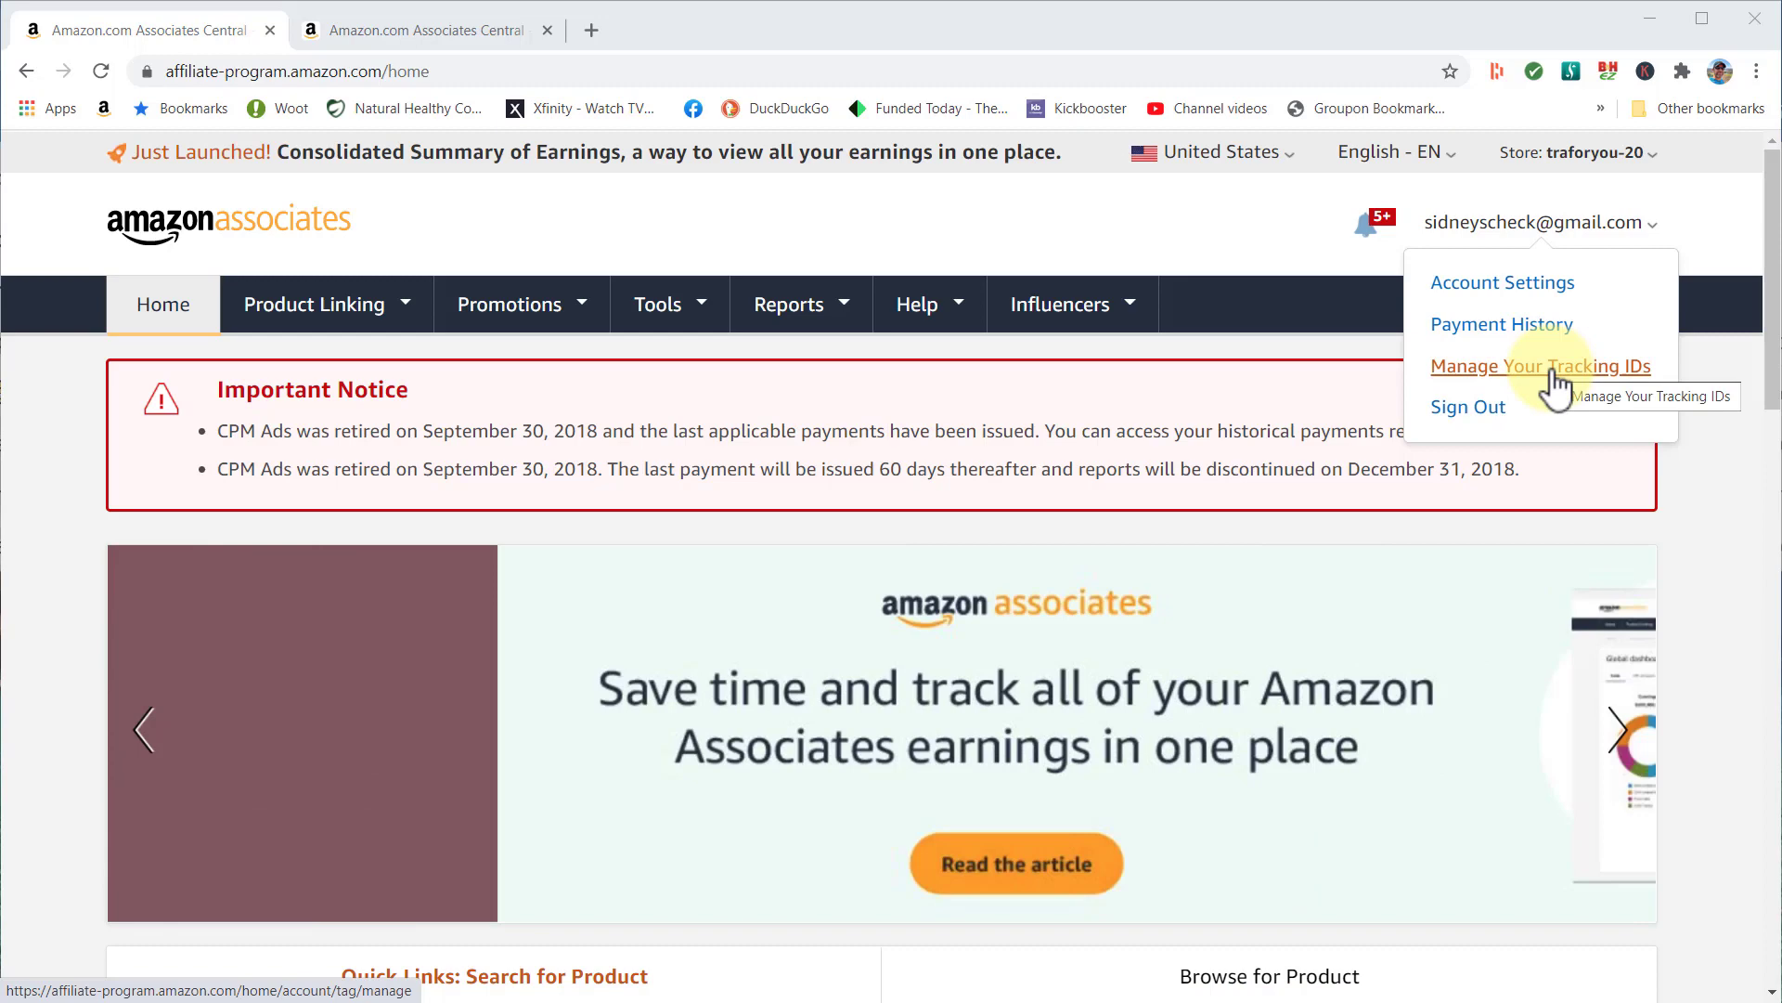
{"action": "left_click", "coordinate": [1555, 384]}
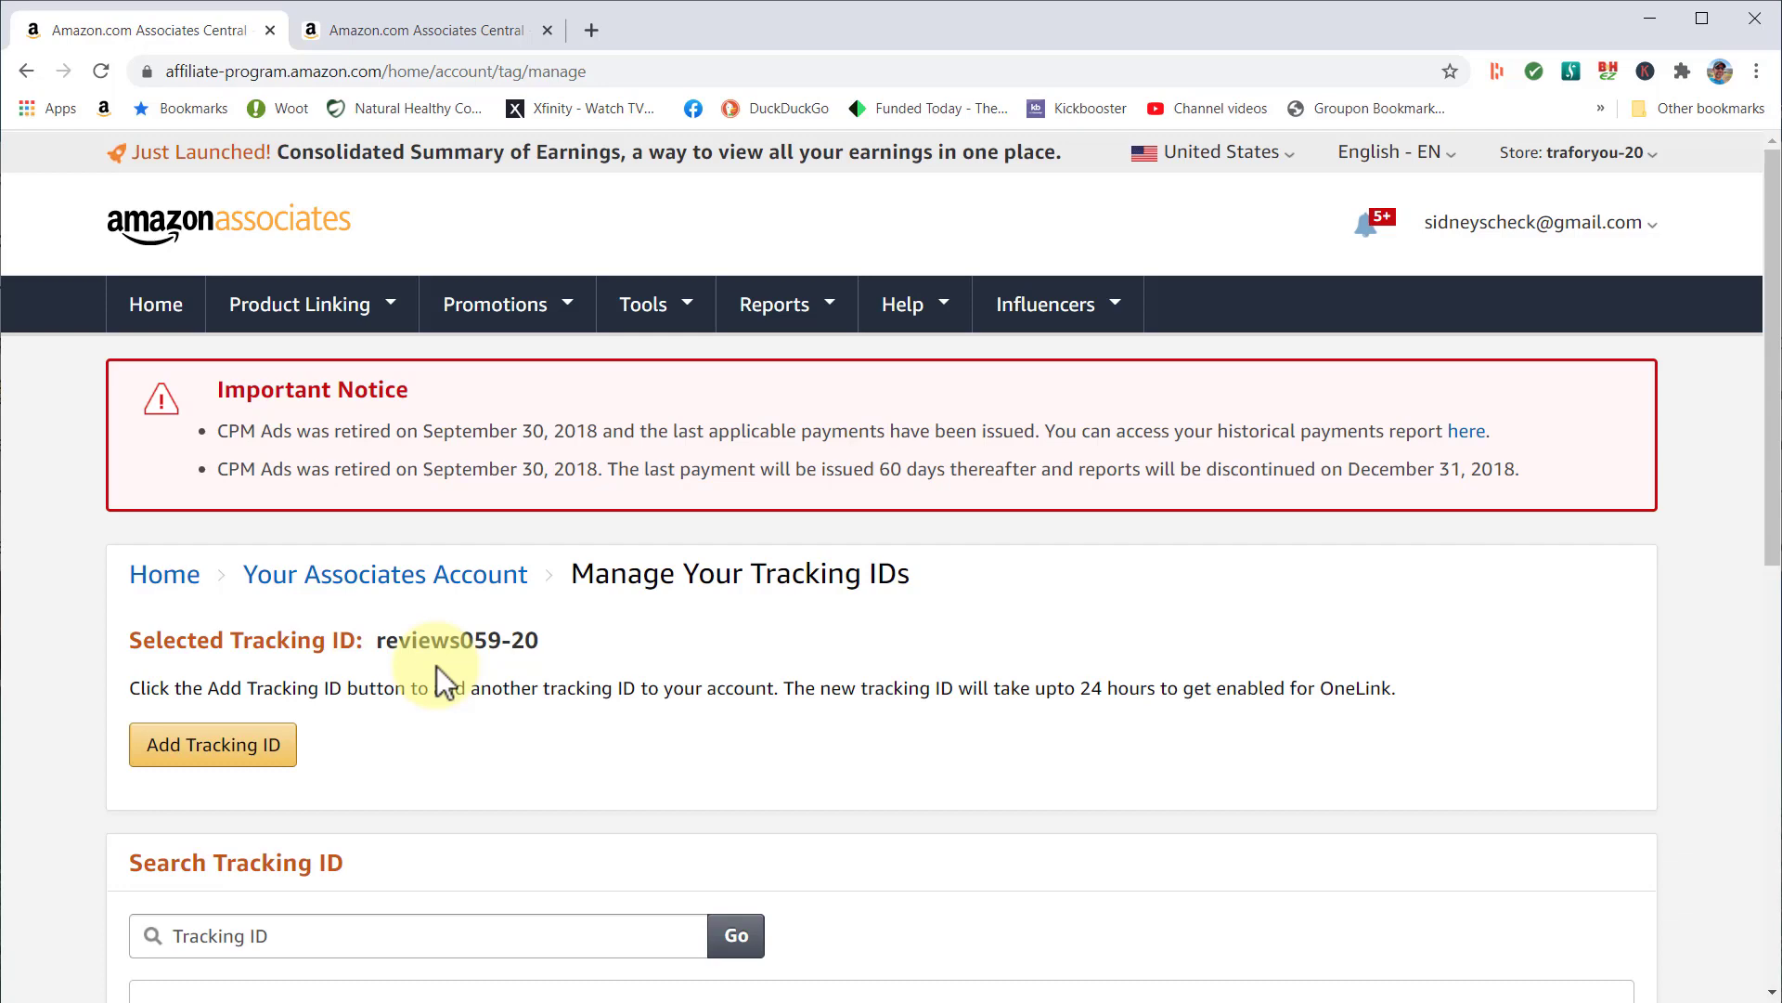
{"action": "left_click", "coordinate": [232, 745]}
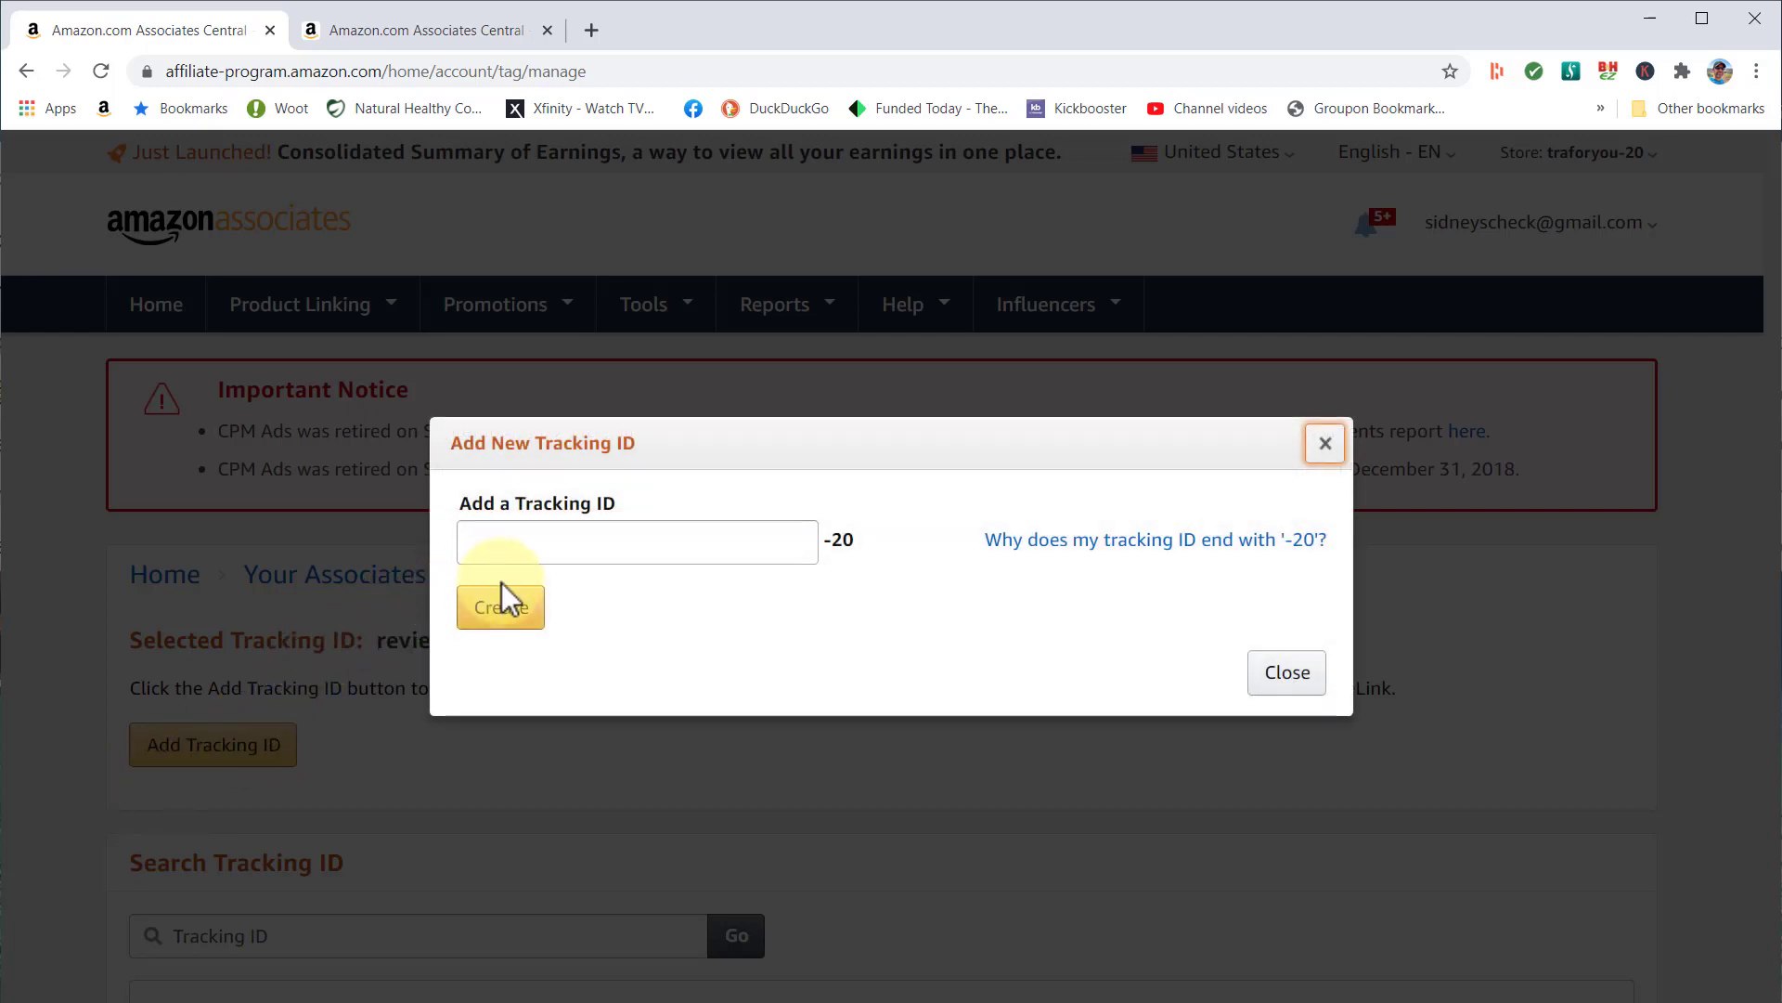
{"action": "left_click", "coordinate": [614, 542]}
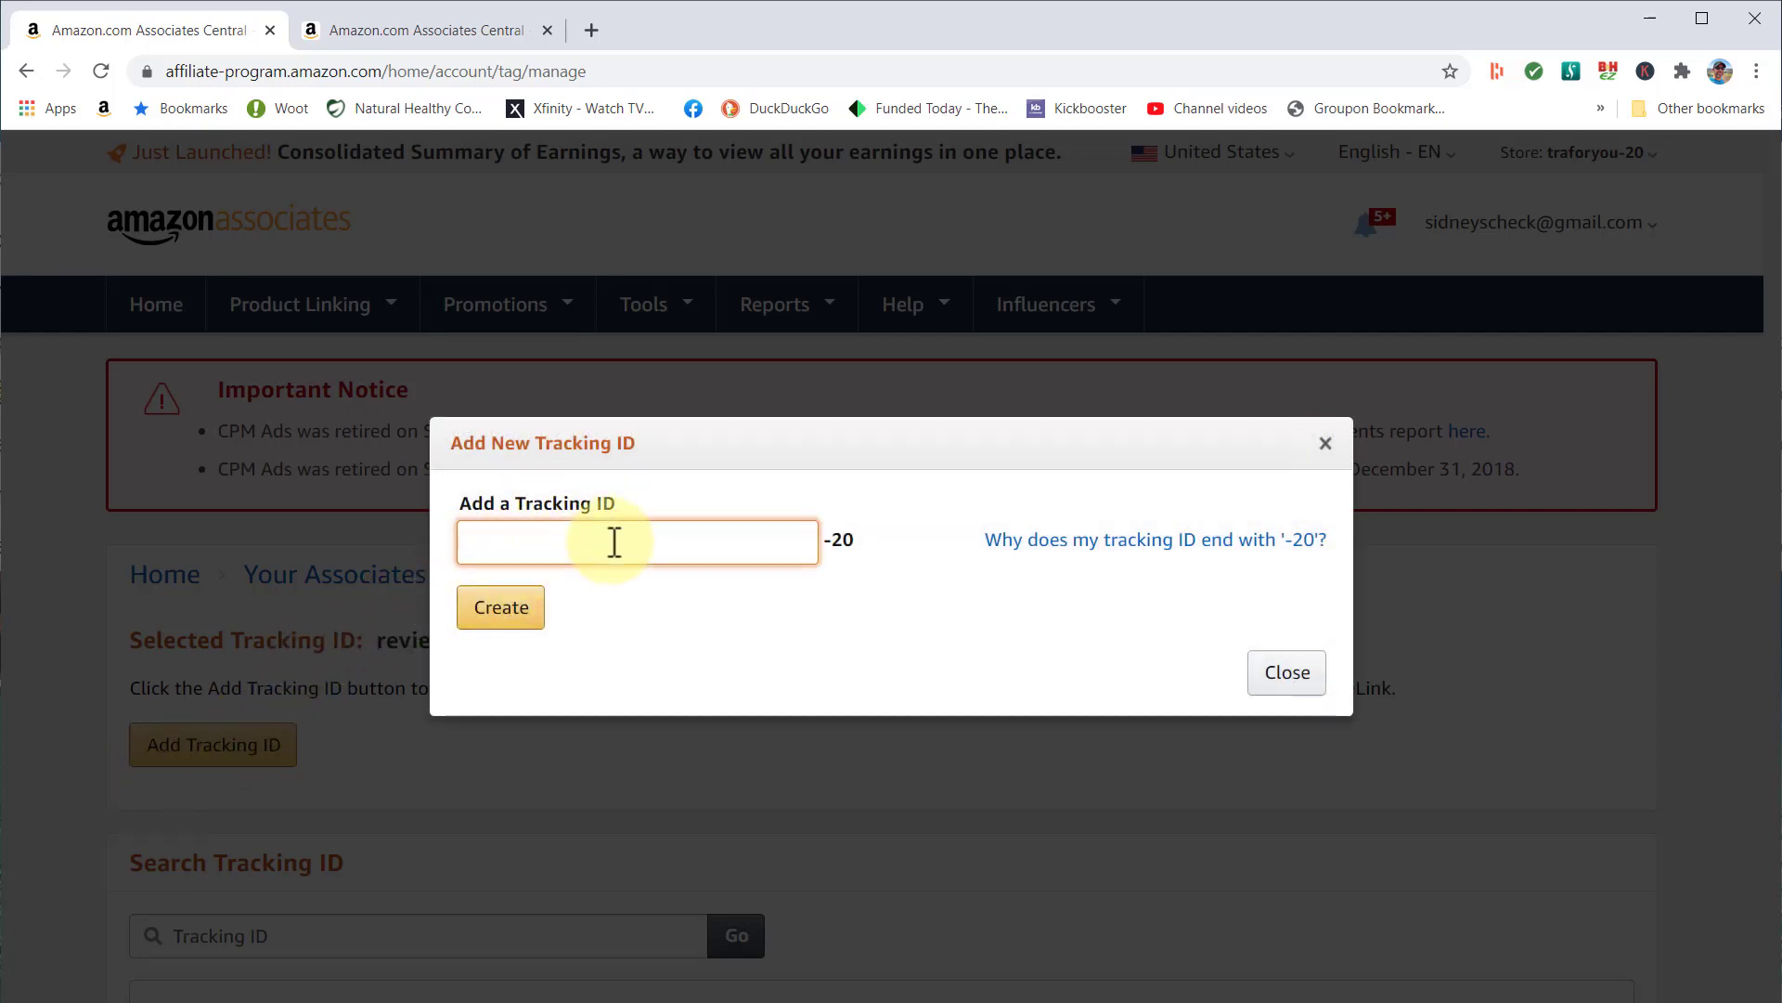
{"action": "type", "text": "test"}
{"action": "left_click", "coordinate": [517, 609]}
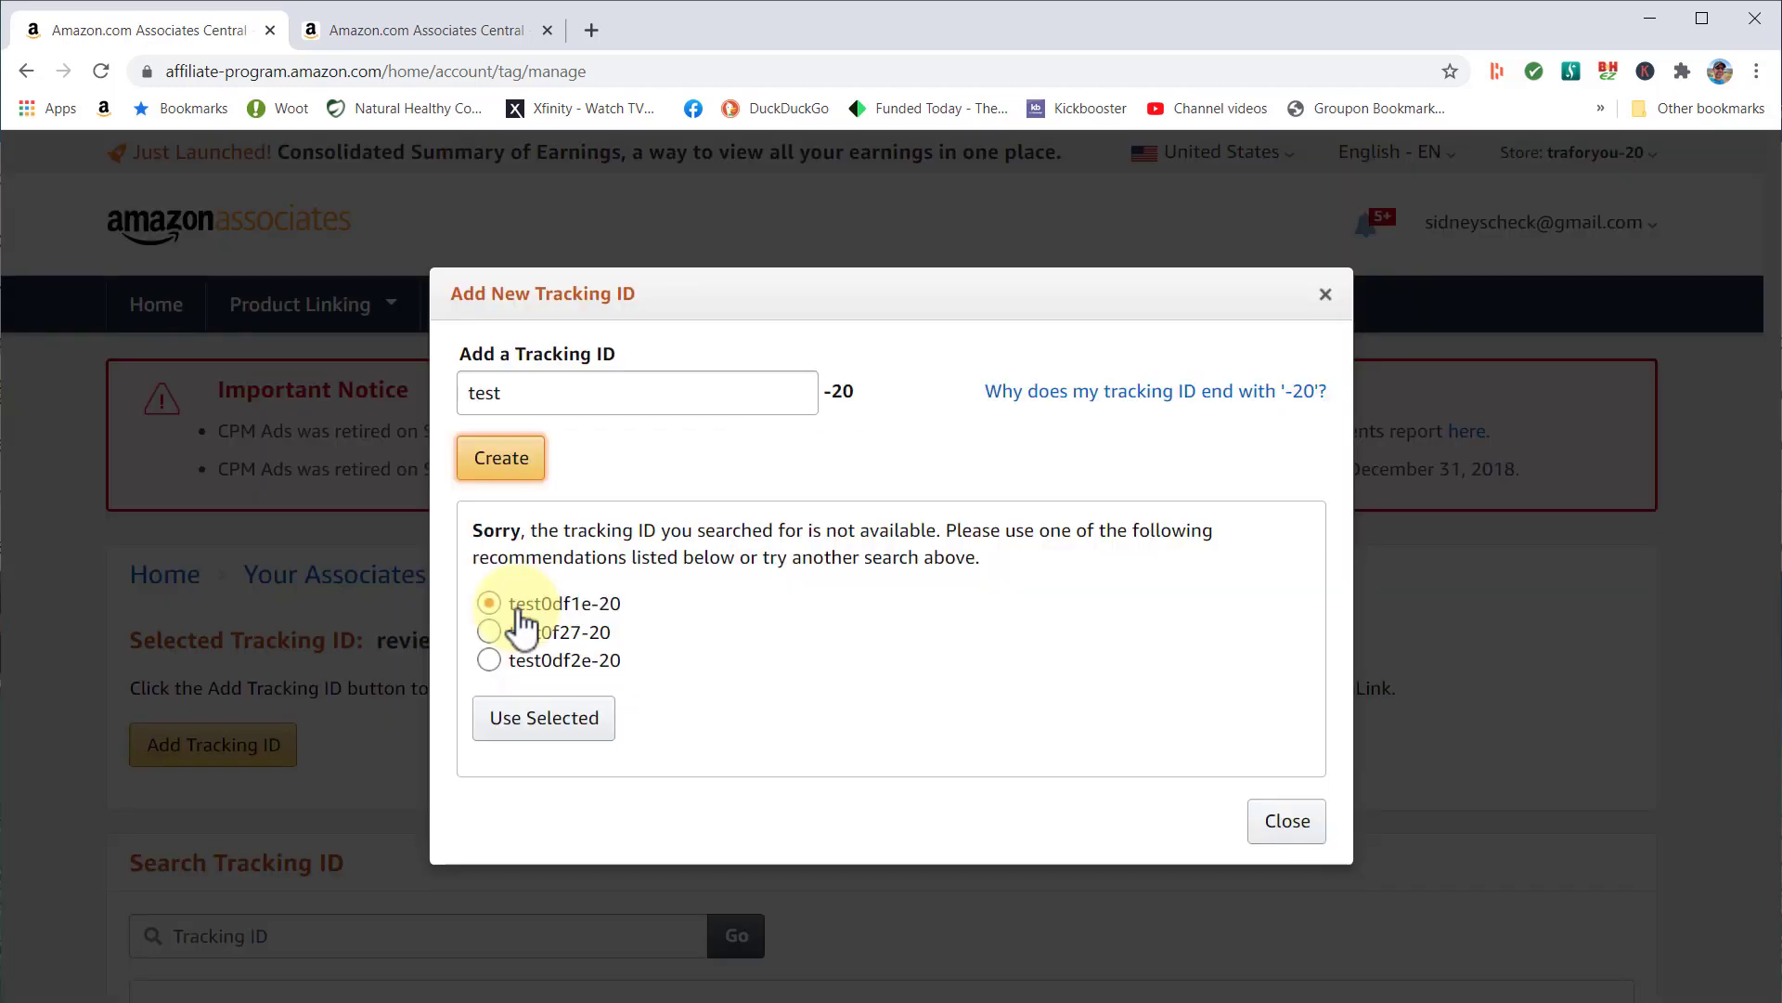
{"action": "left_click", "coordinate": [525, 631]}
{"action": "left_click", "coordinate": [521, 665]}
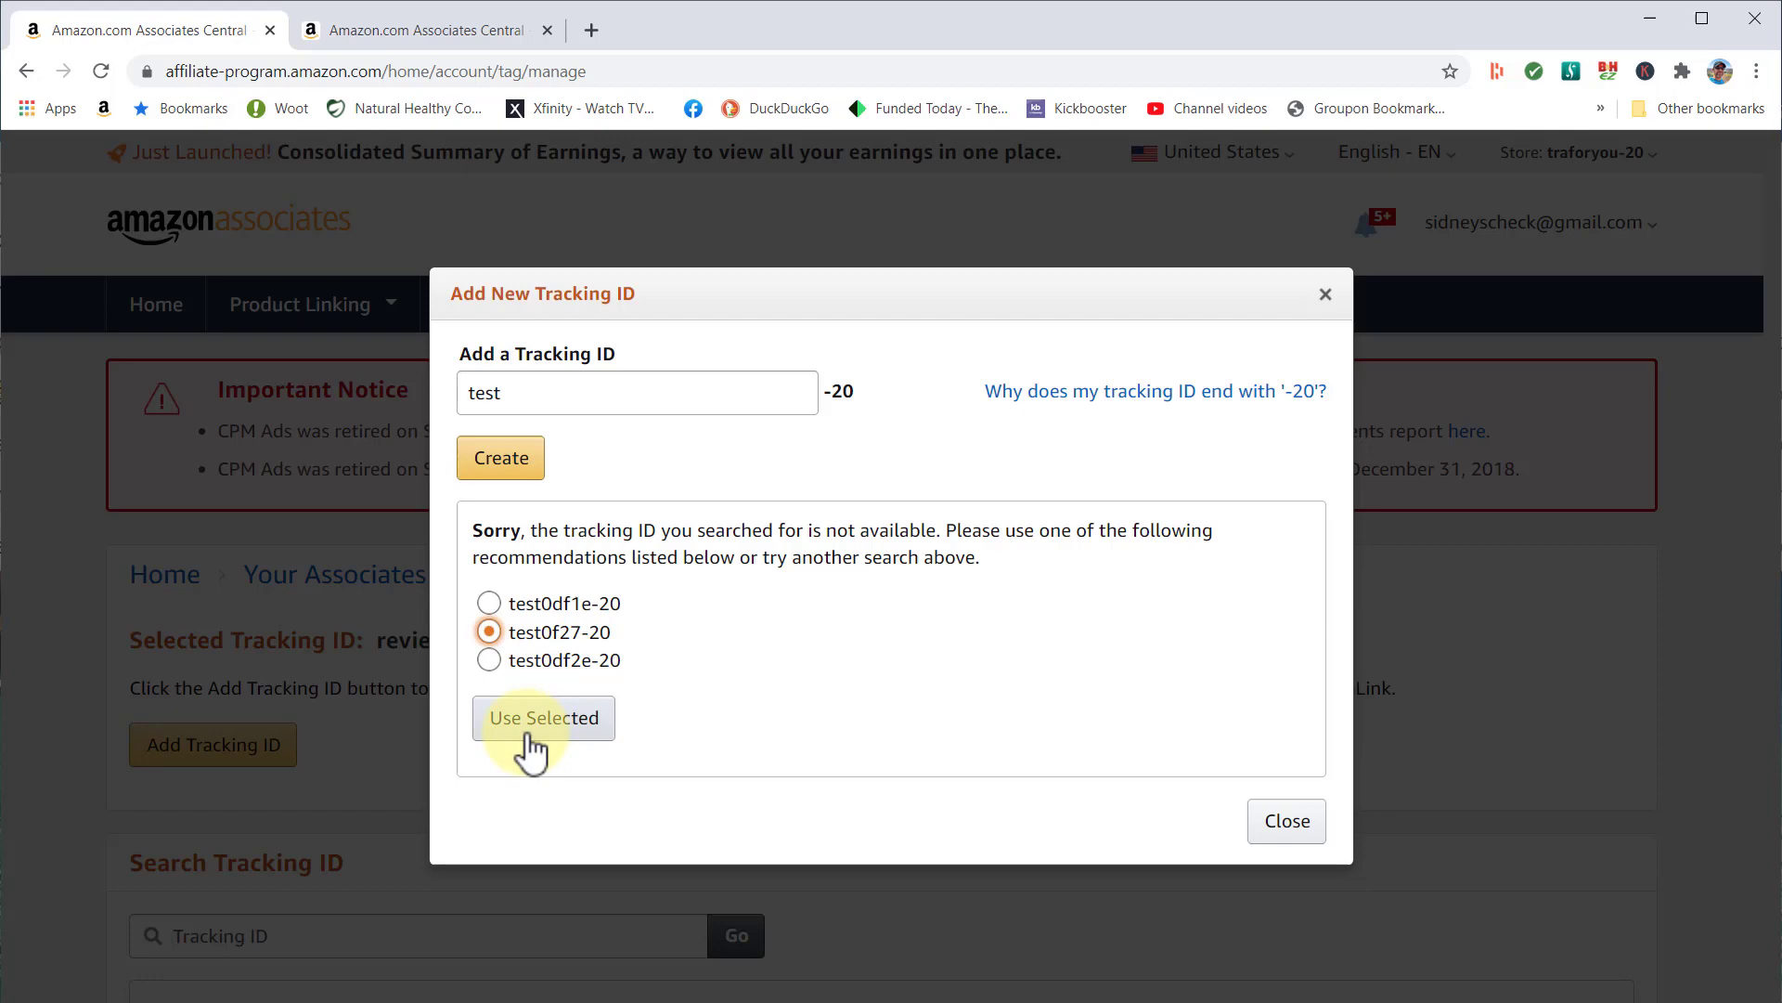
{"action": "left_click", "coordinate": [1300, 831]}
Choose clipperpro-20 from the Search Tracking ID list as the selected tracking ID.
{"action": "scroll", "coordinate": [588, 665], "scroll_direction": "down", "scroll_amount": 3}
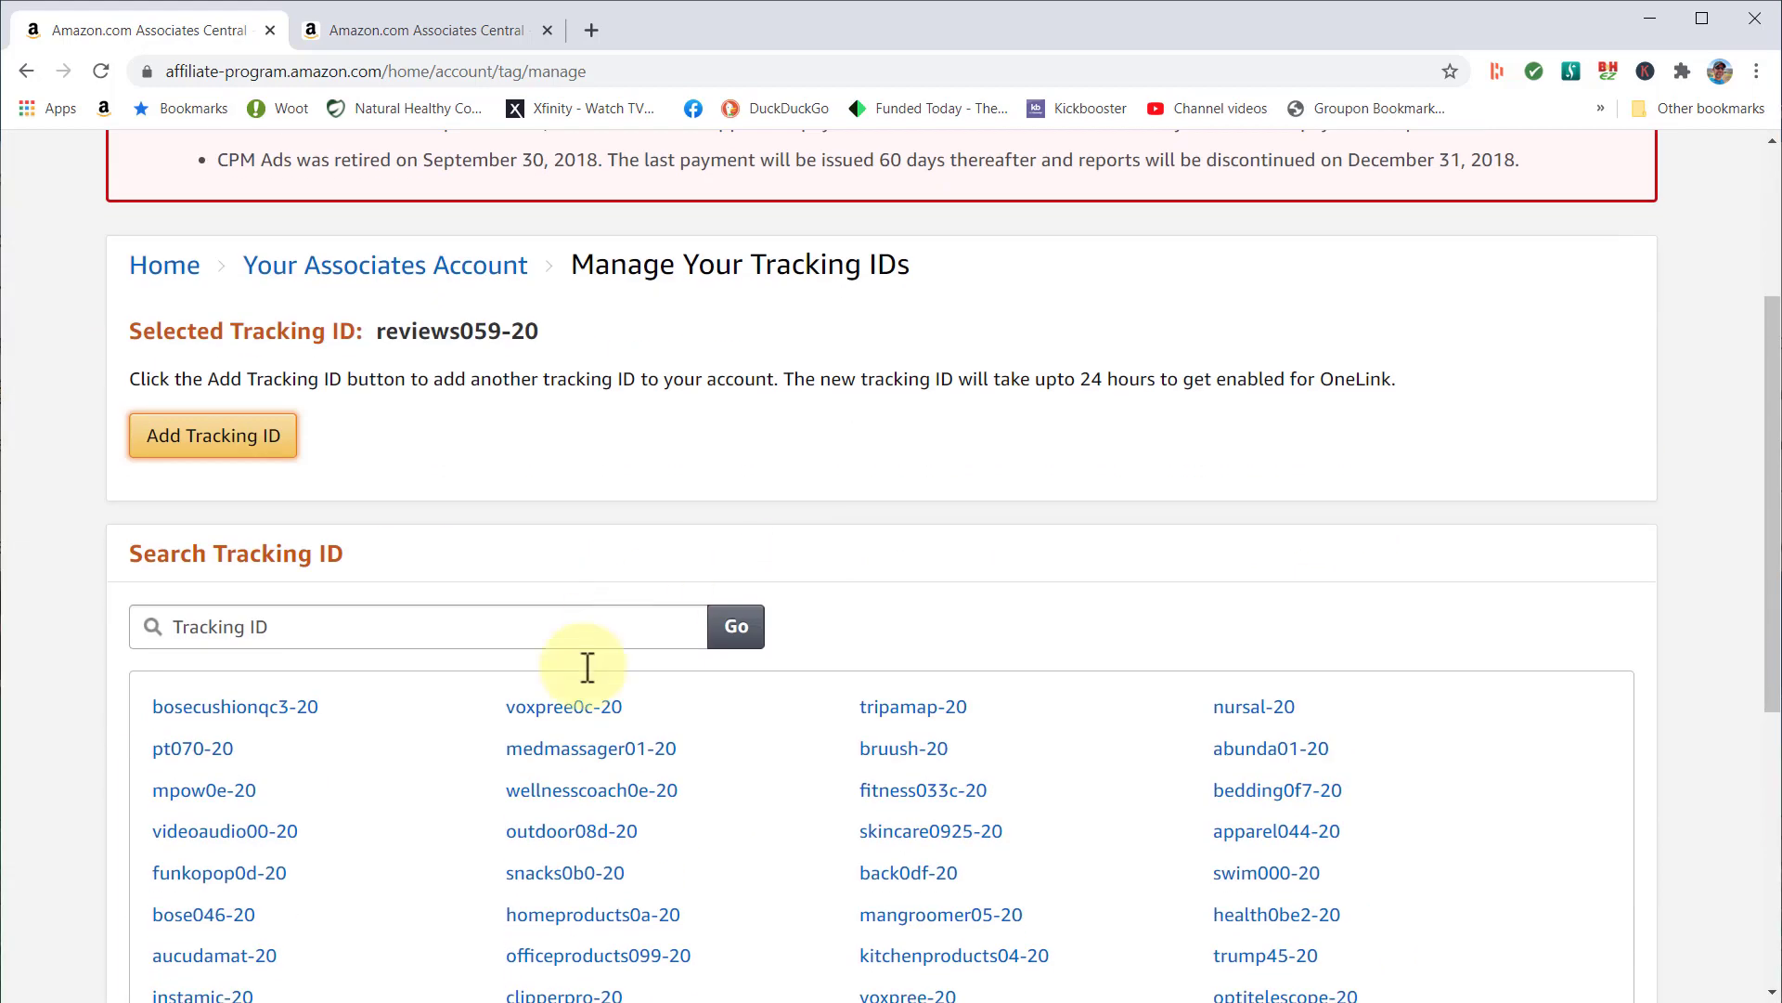
{"action": "scroll", "coordinate": [575, 552], "scroll_direction": "down", "scroll_amount": 2}
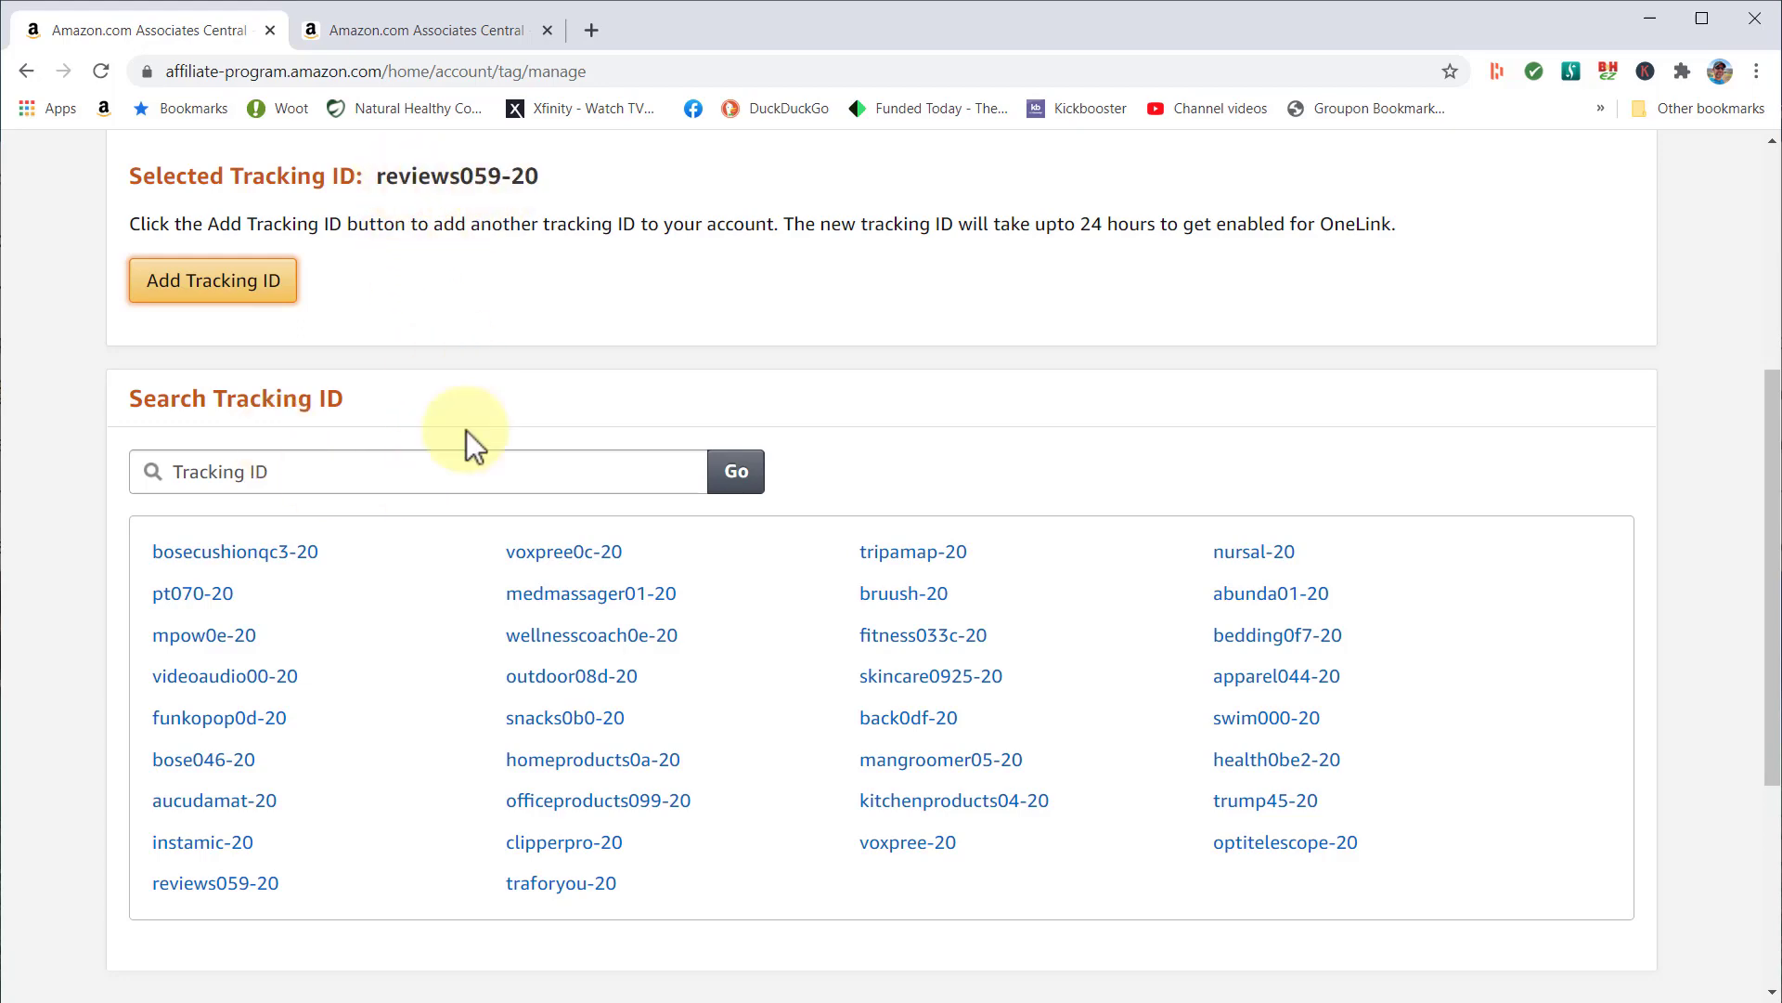
{"action": "left_click", "coordinate": [560, 845]}
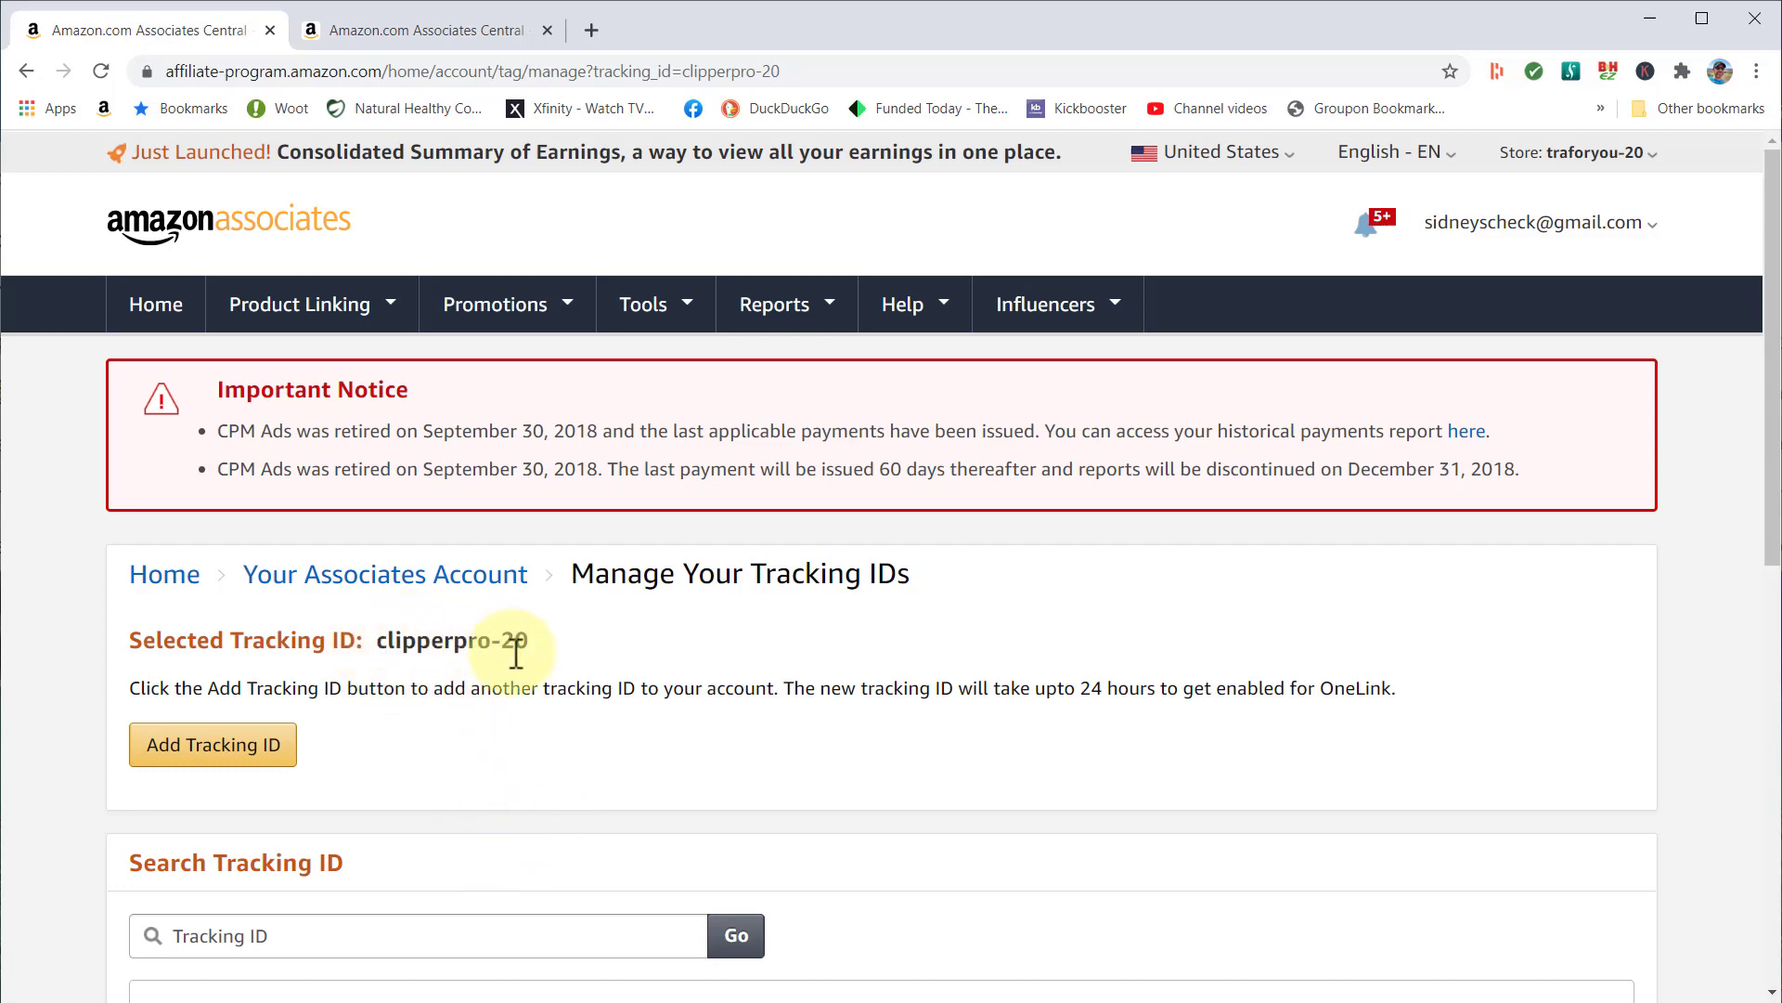
From Home, search Quick Links for 'clipperpro' and get a text link for the Omega Select Toenail Clipper.
{"action": "left_click", "coordinate": [156, 314]}
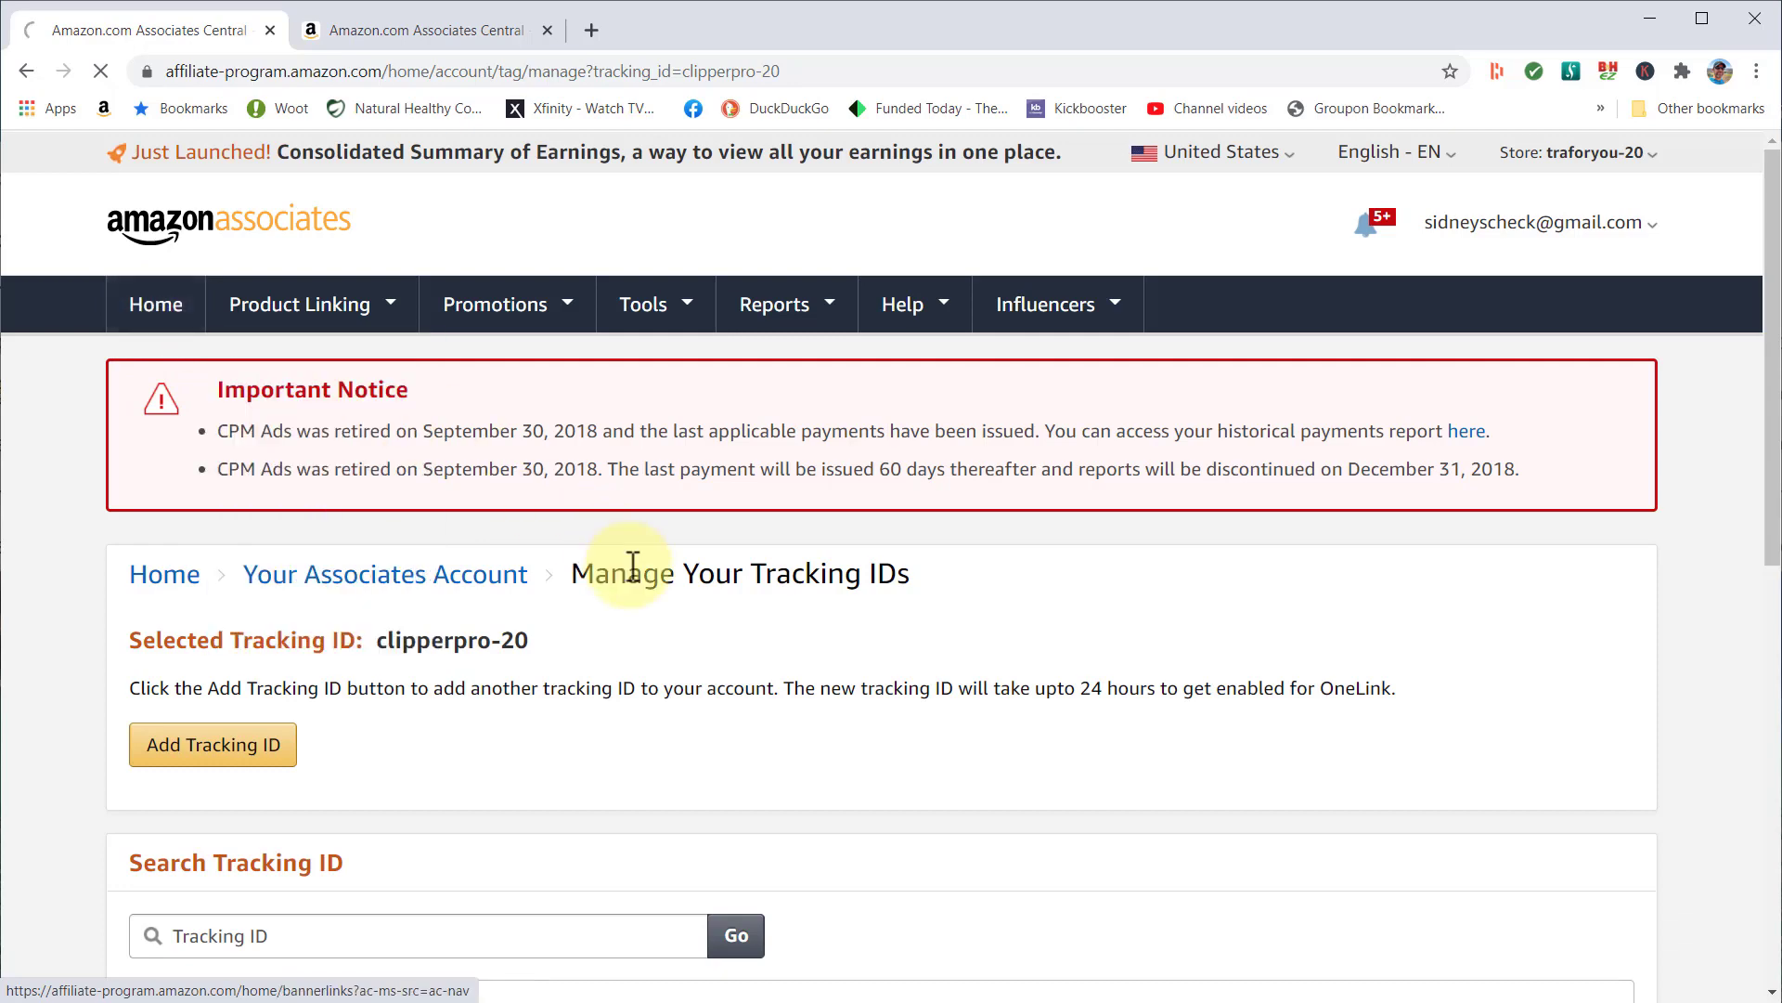
{"action": "scroll", "coordinate": [641, 571], "scroll_direction": "down", "scroll_amount": 3}
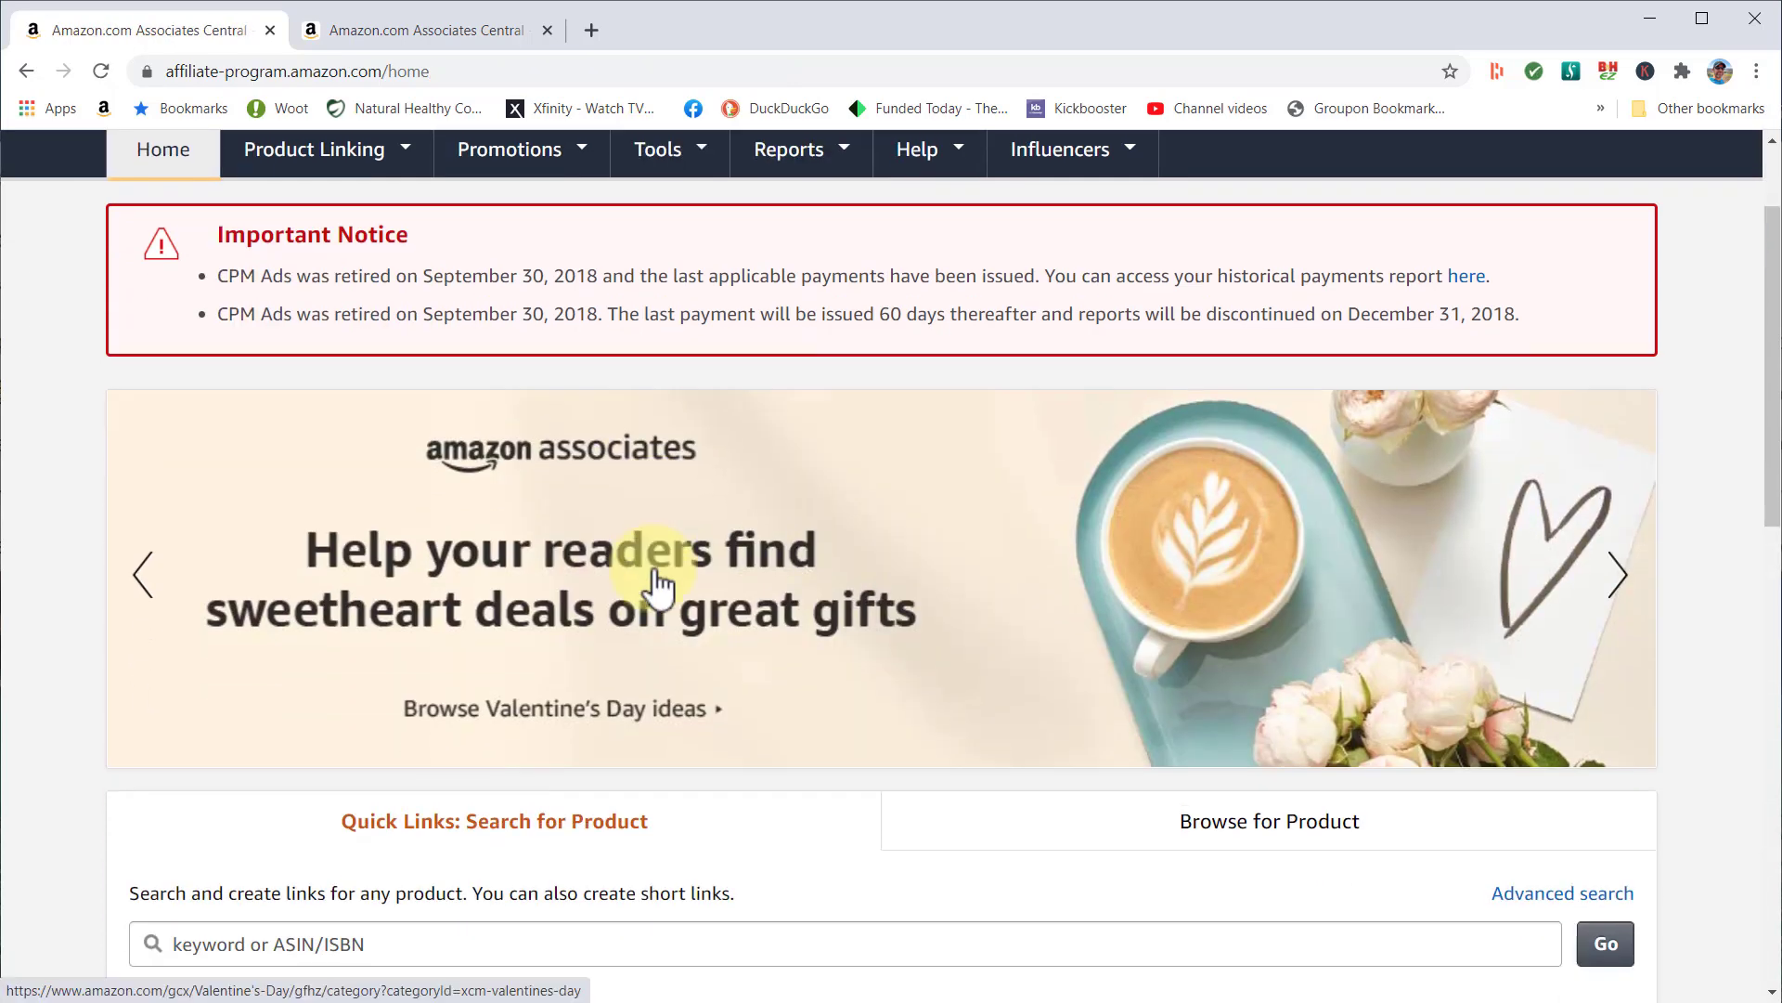
{"action": "left_click", "coordinate": [275, 783]}
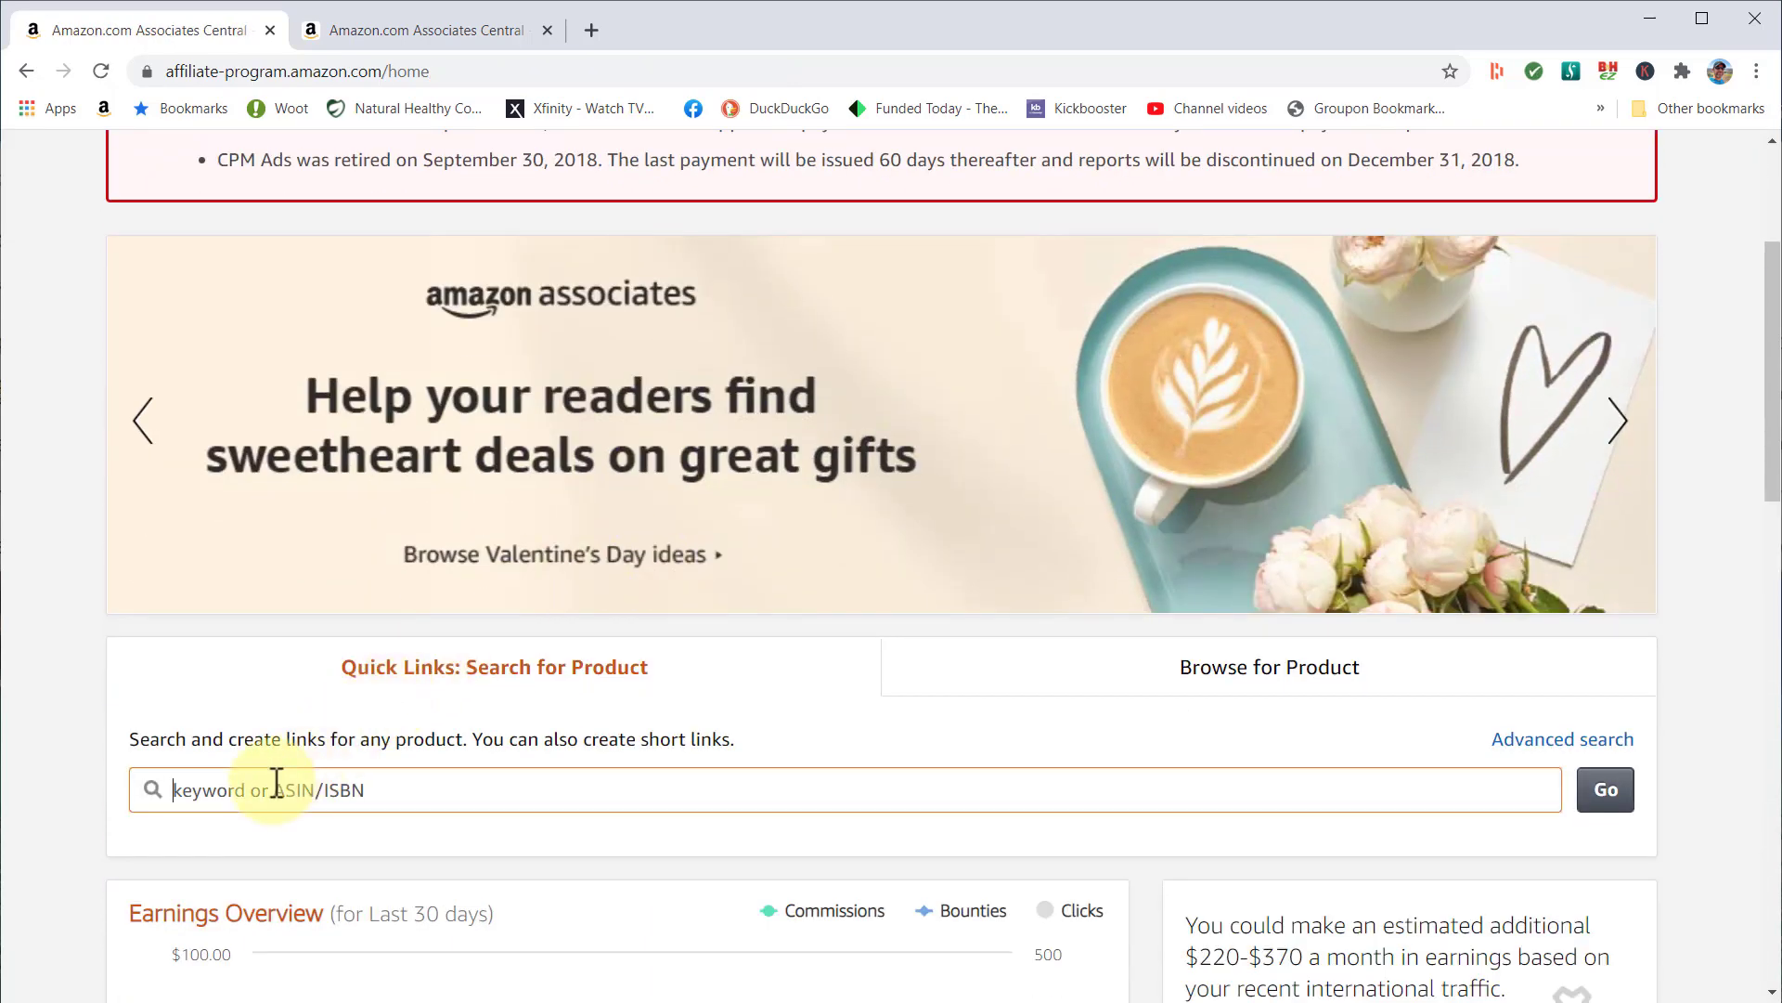
{"action": "type", "text": "clipperpro"}
{"action": "key", "text": "Return"}
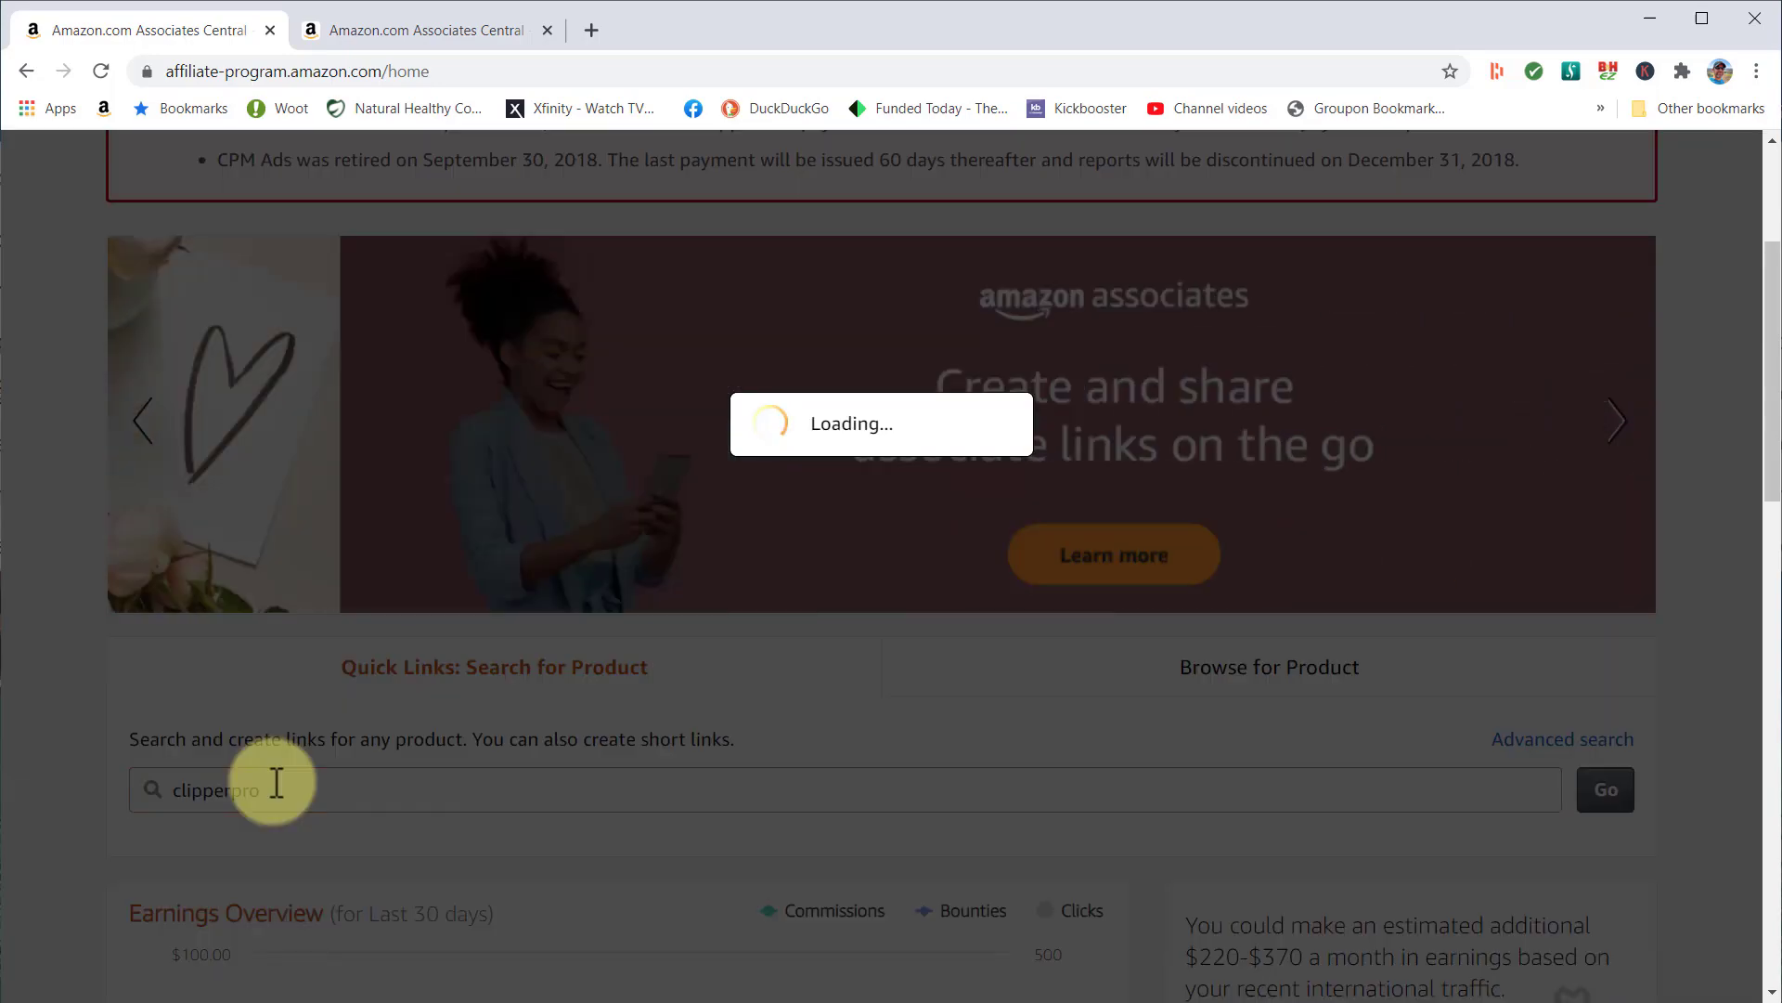
{"action": "scroll", "coordinate": [276, 782], "scroll_direction": "down", "scroll_amount": 5}
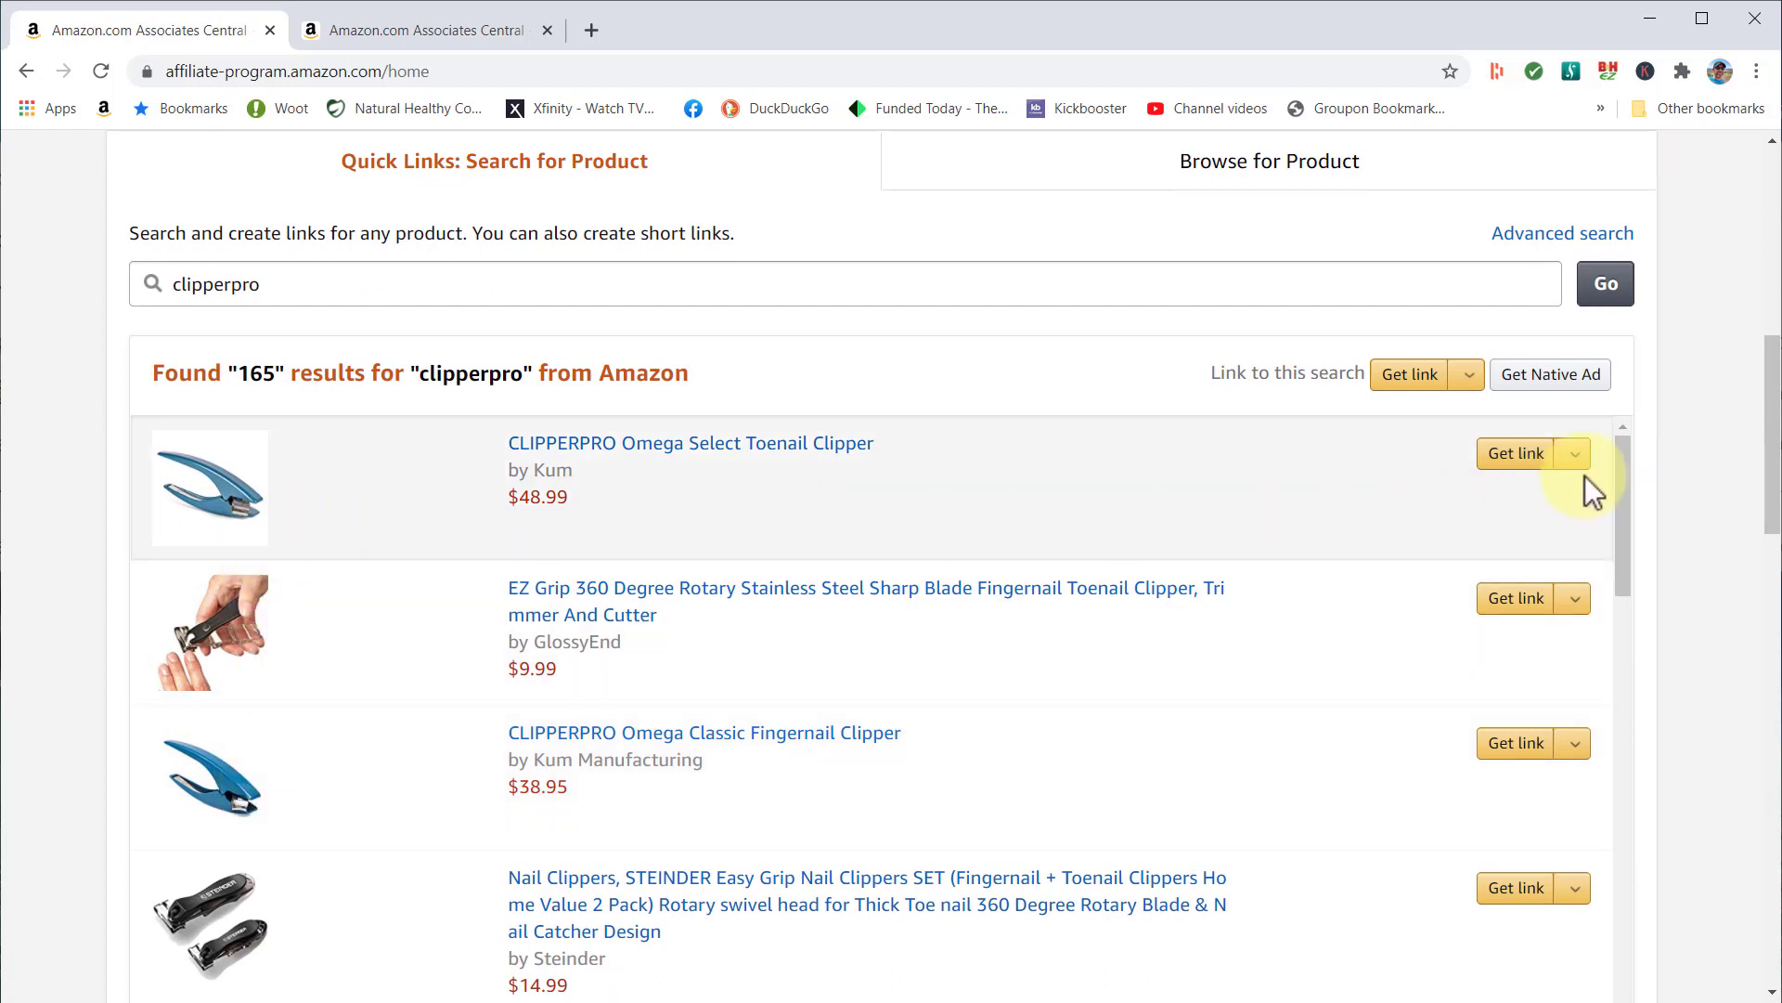
{"action": "left_click", "coordinate": [1569, 455]}
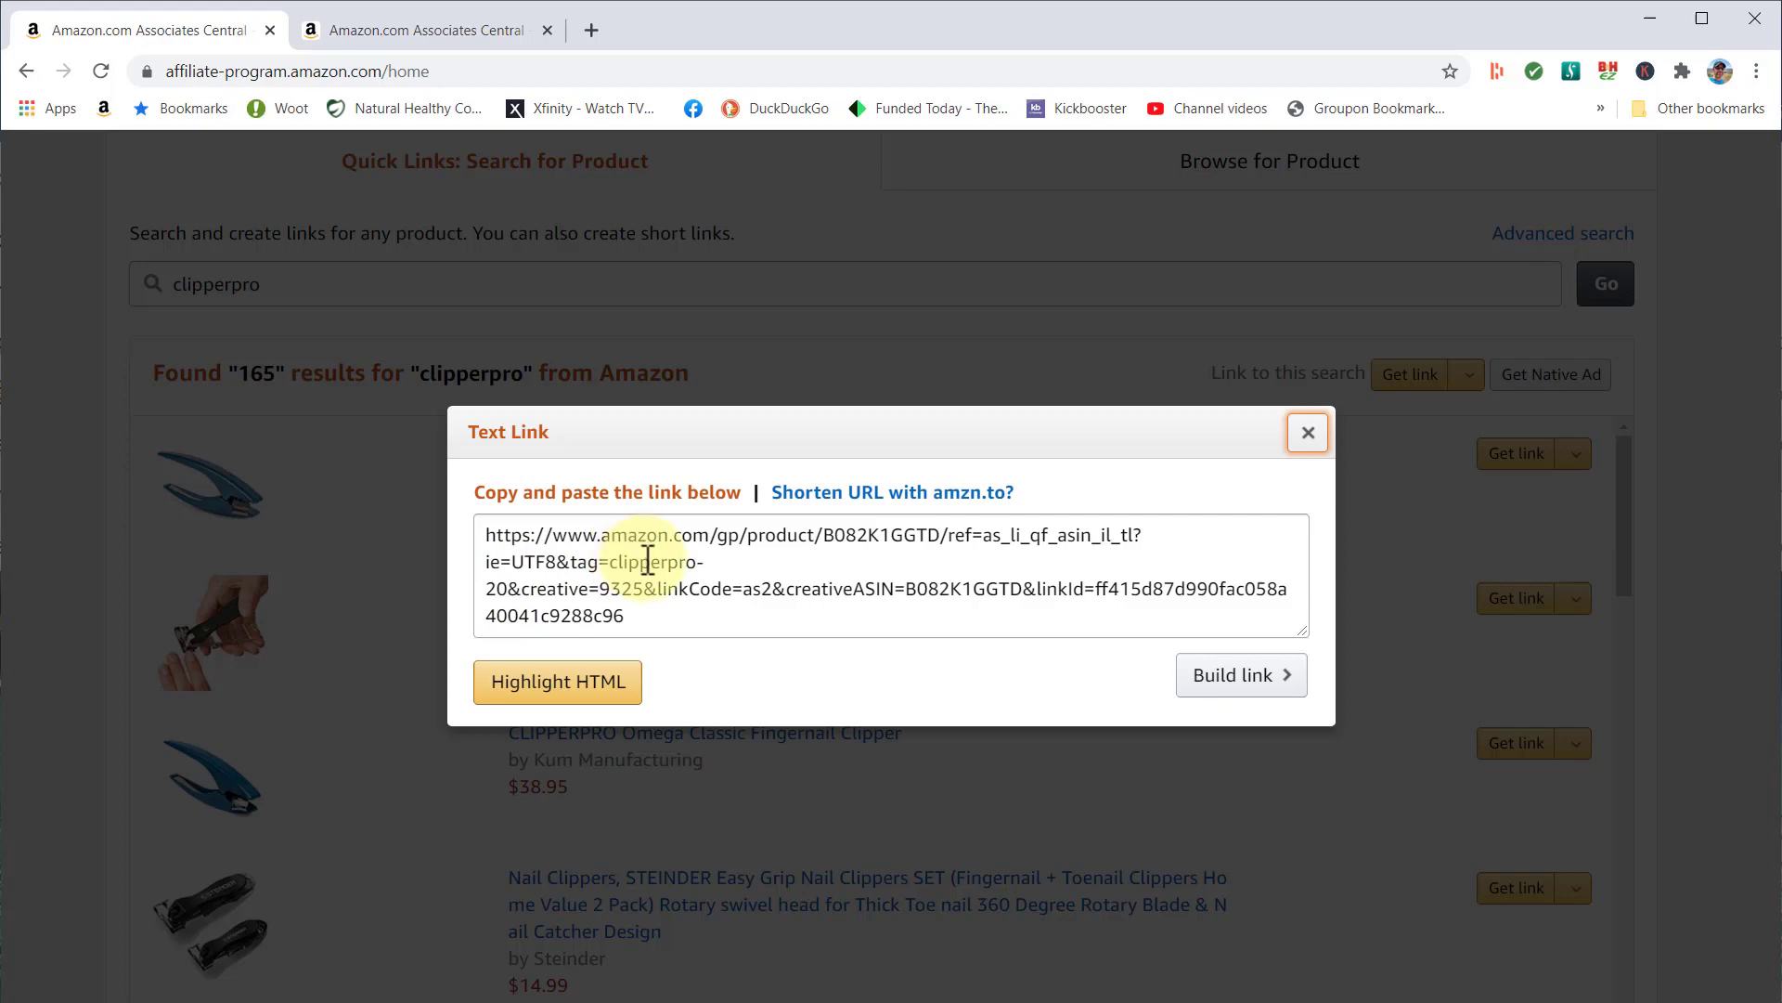
Close the Text Link dialog and view clipperpro-20's Ordered Items report: 24 items, $619.02.
{"action": "left_click", "coordinate": [1319, 444]}
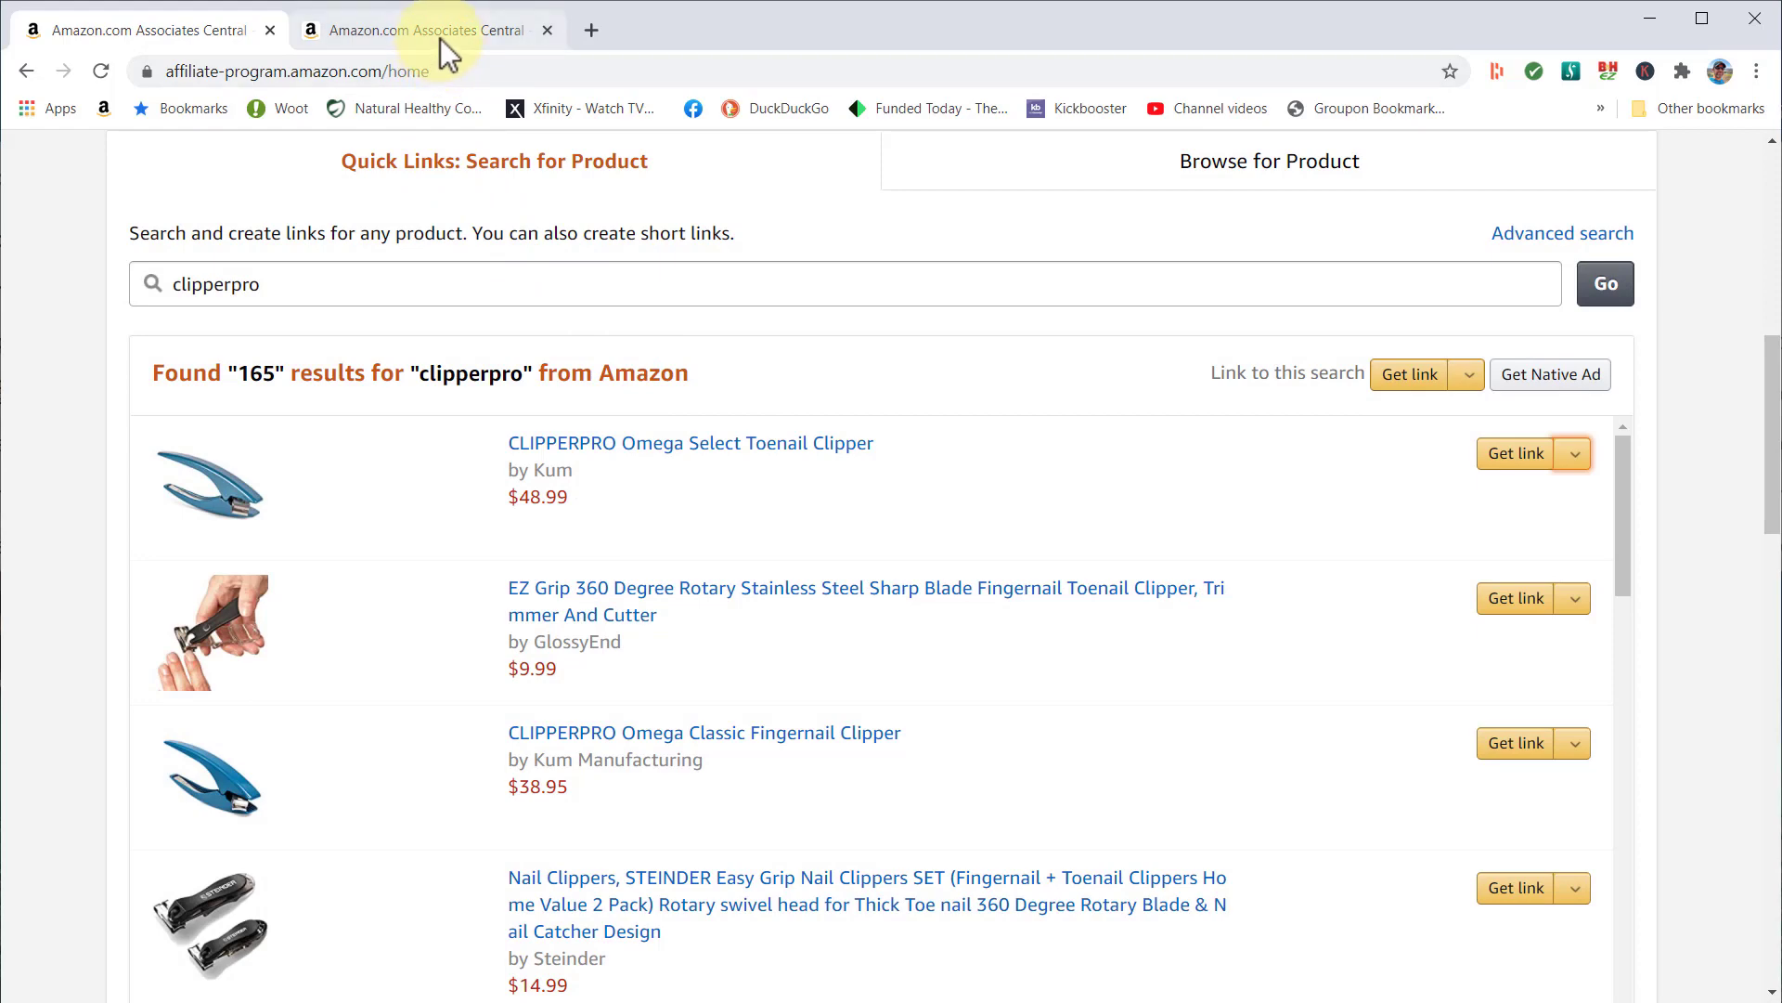
{"action": "left_click", "coordinate": [442, 36]}
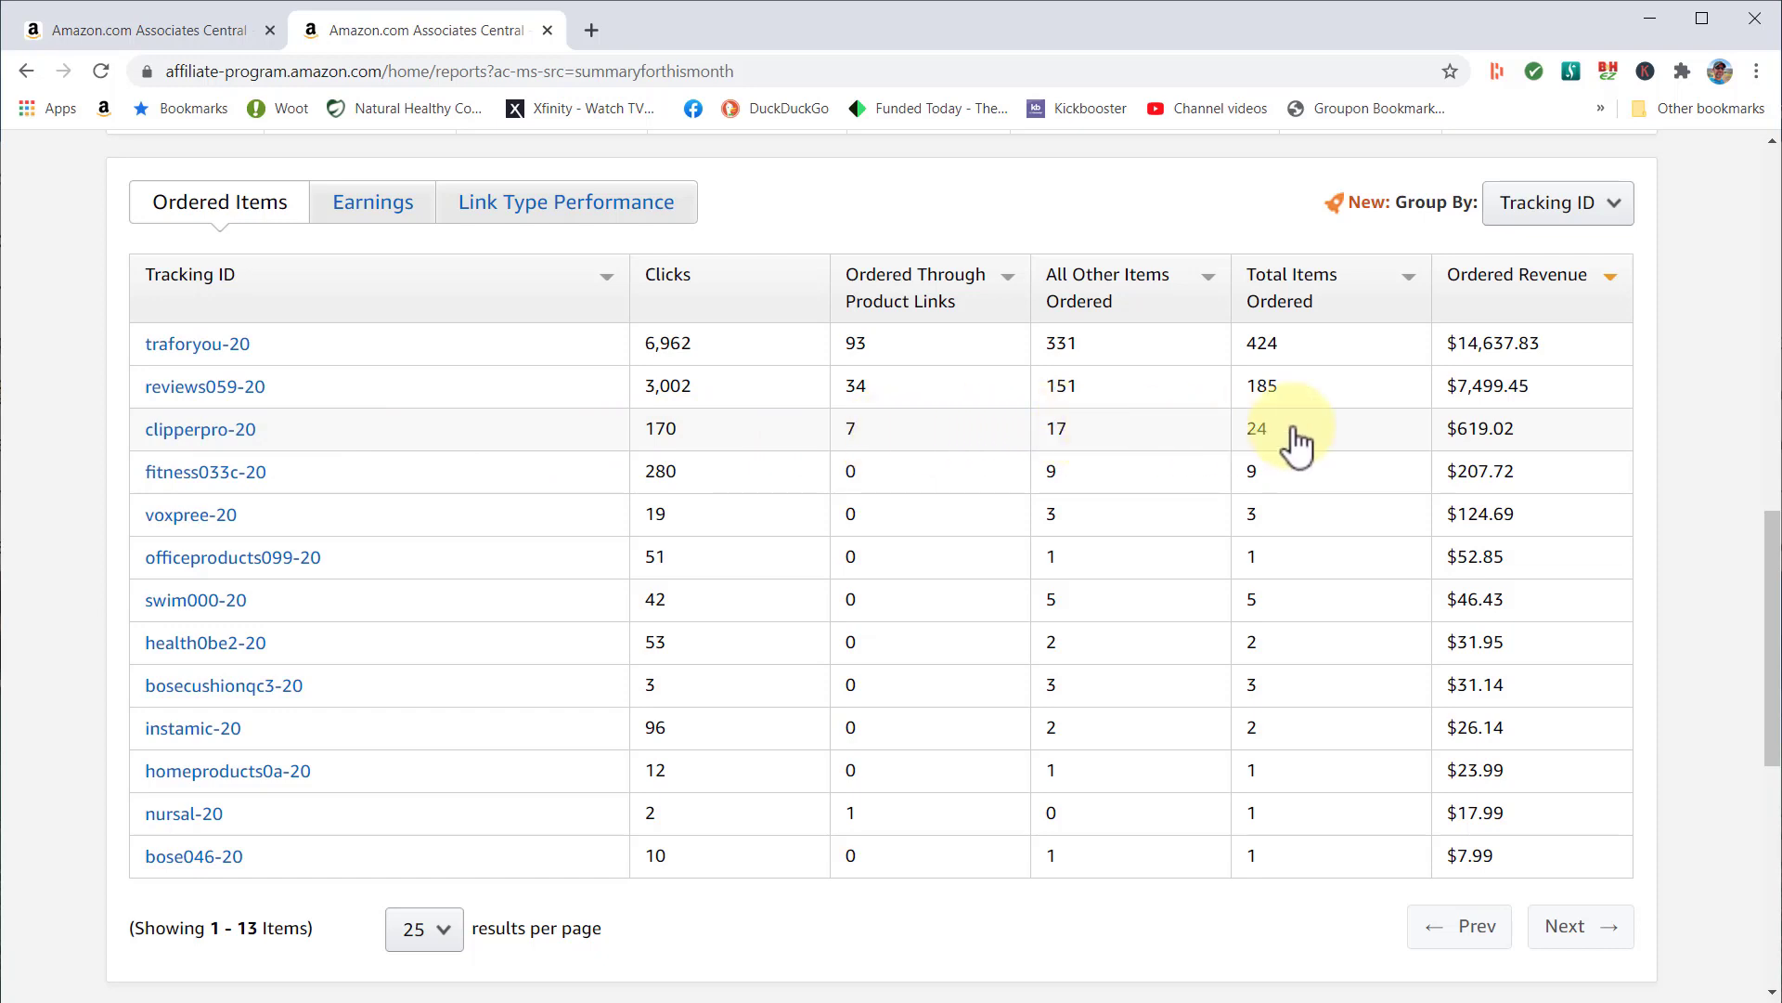
{"action": "left_click", "coordinate": [219, 434]}
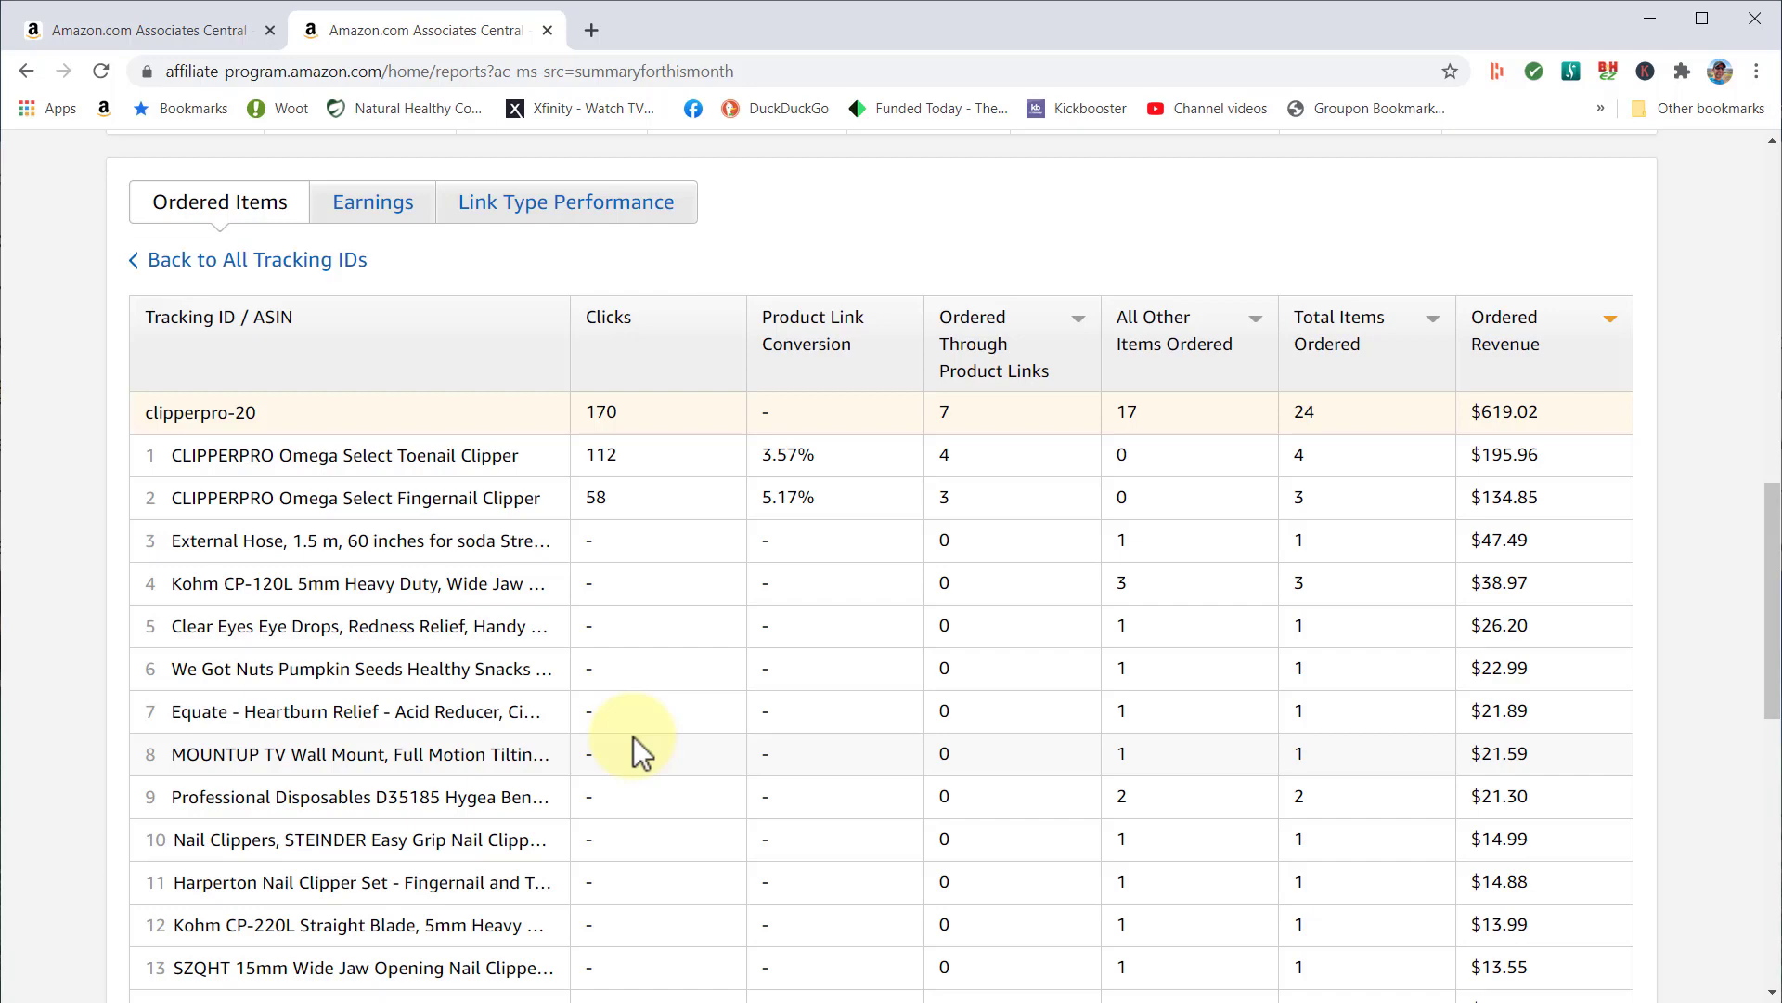
In the first tab, go Home and reopen the Manage Your Tracking IDs page.
{"action": "left_click", "coordinate": [140, 30]}
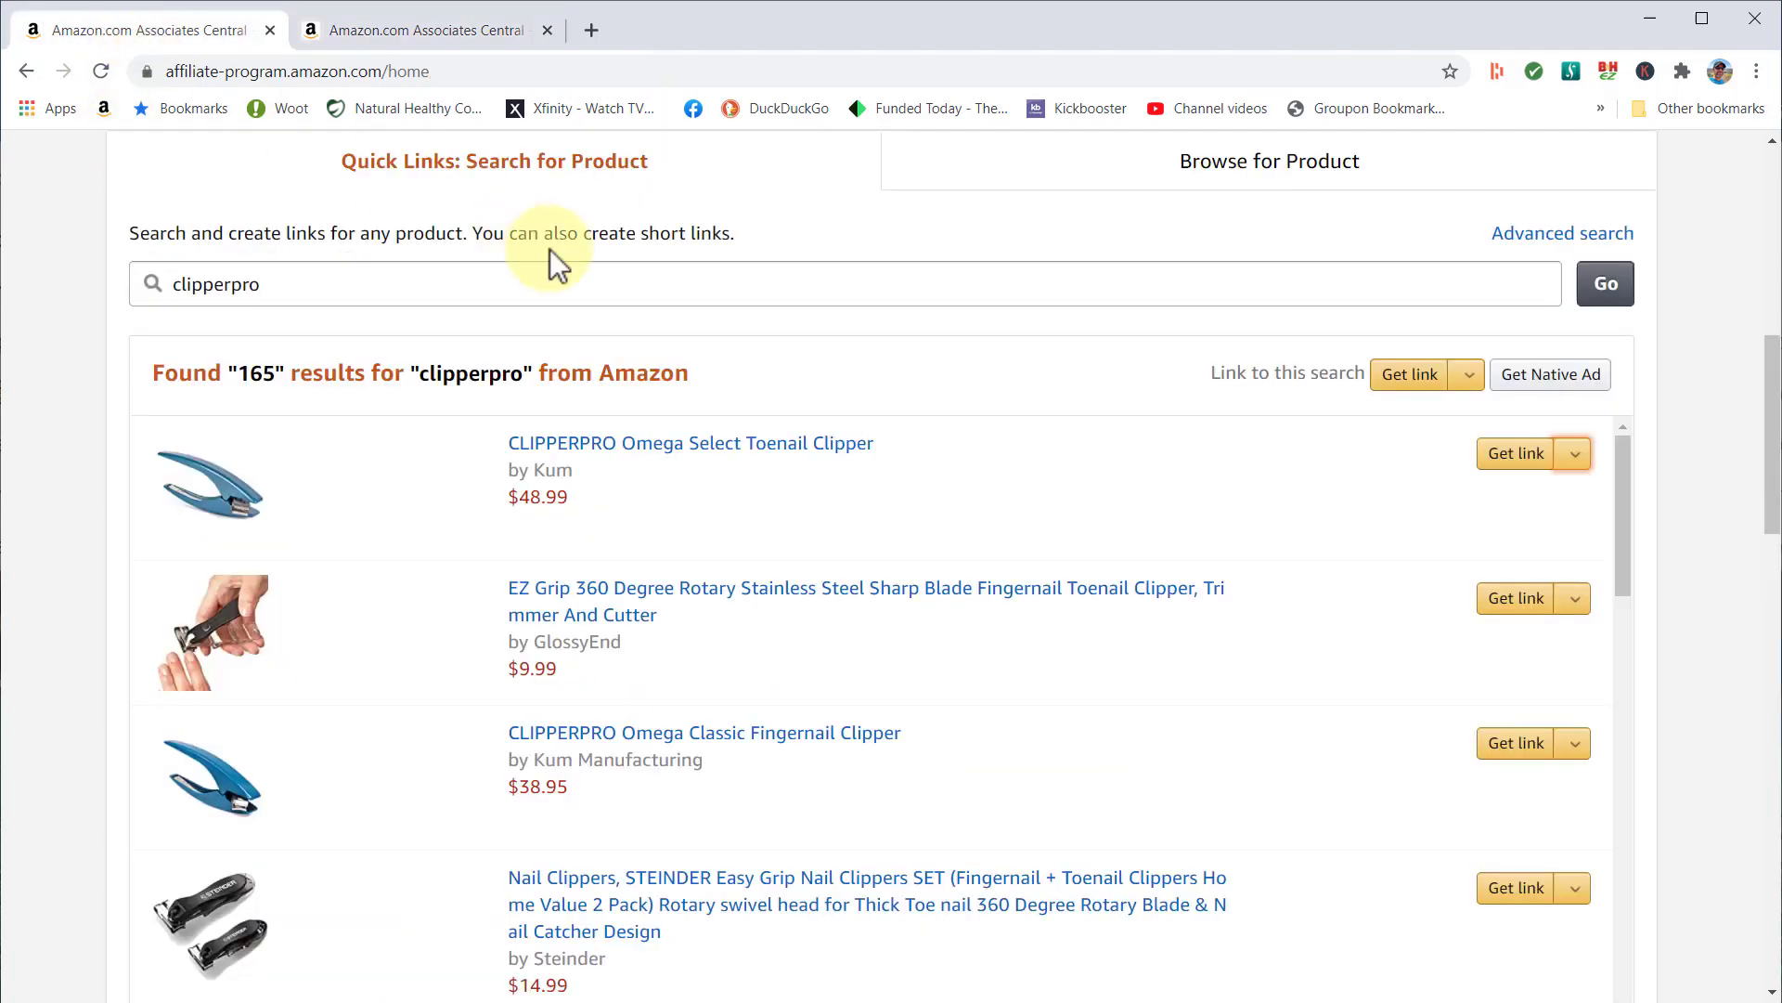
{"action": "scroll", "coordinate": [243, 241], "scroll_direction": "up", "scroll_amount": 5}
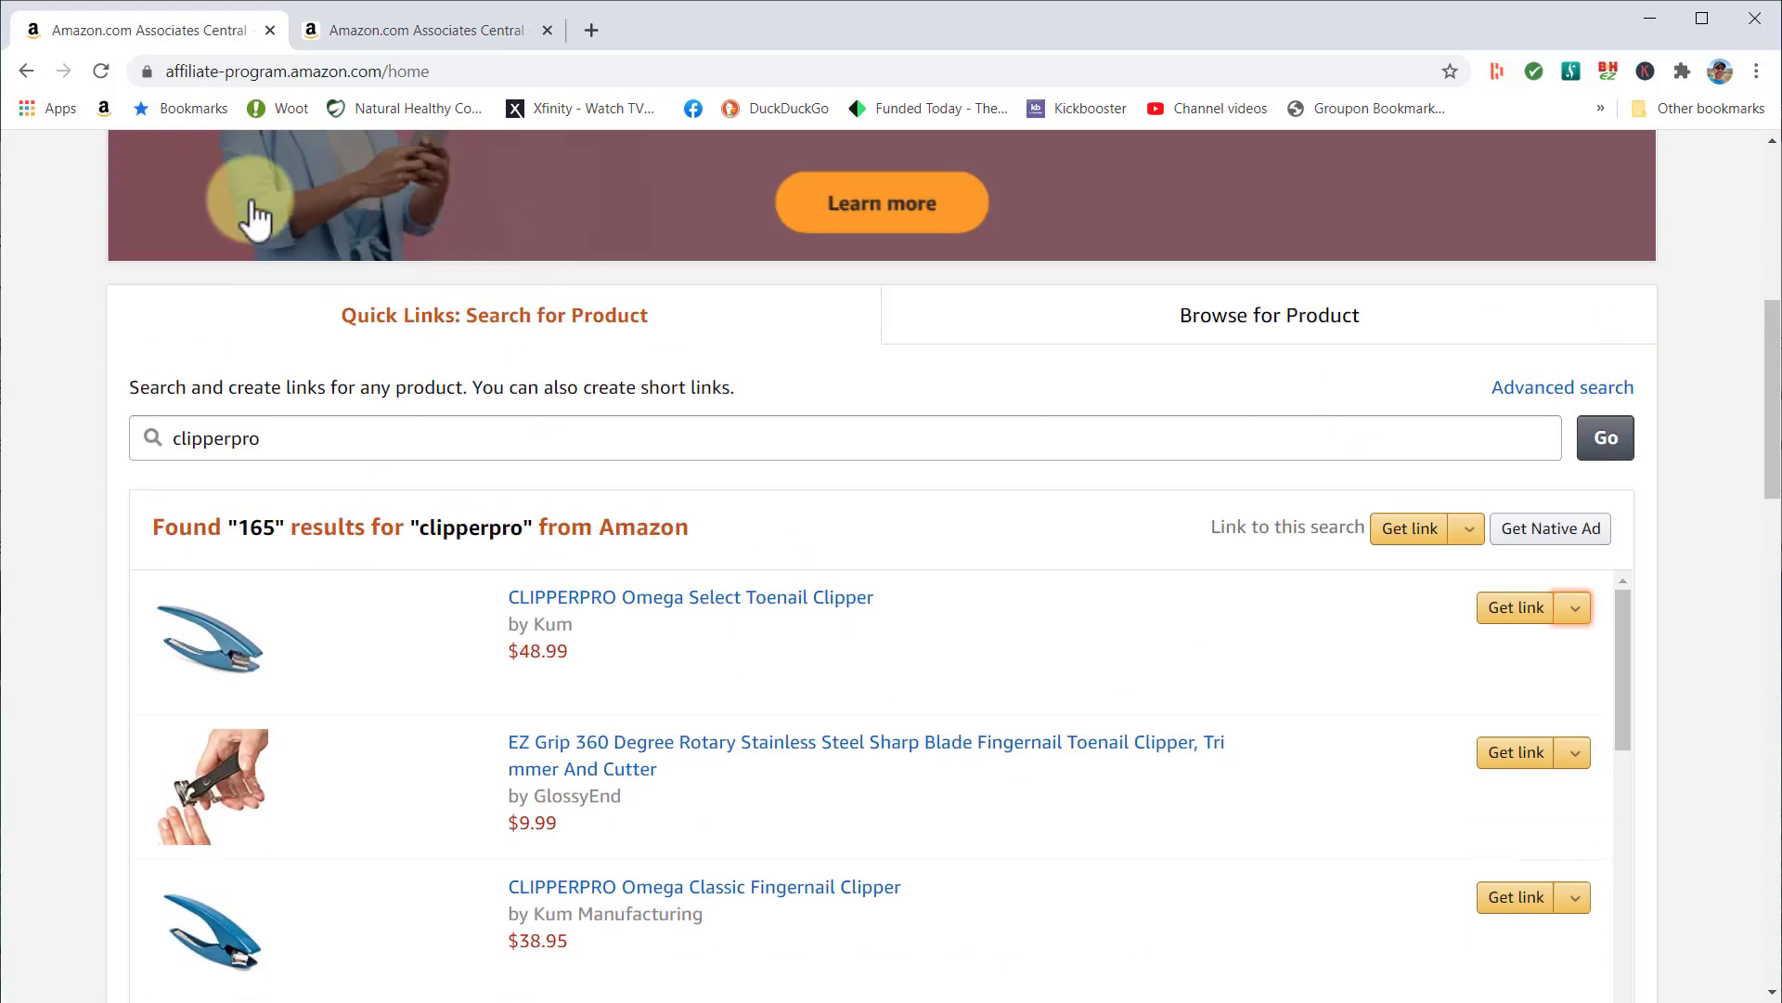
{"action": "scroll", "coordinate": [244, 265], "scroll_direction": "up", "scroll_amount": 3}
{"action": "left_click", "coordinate": [160, 271]}
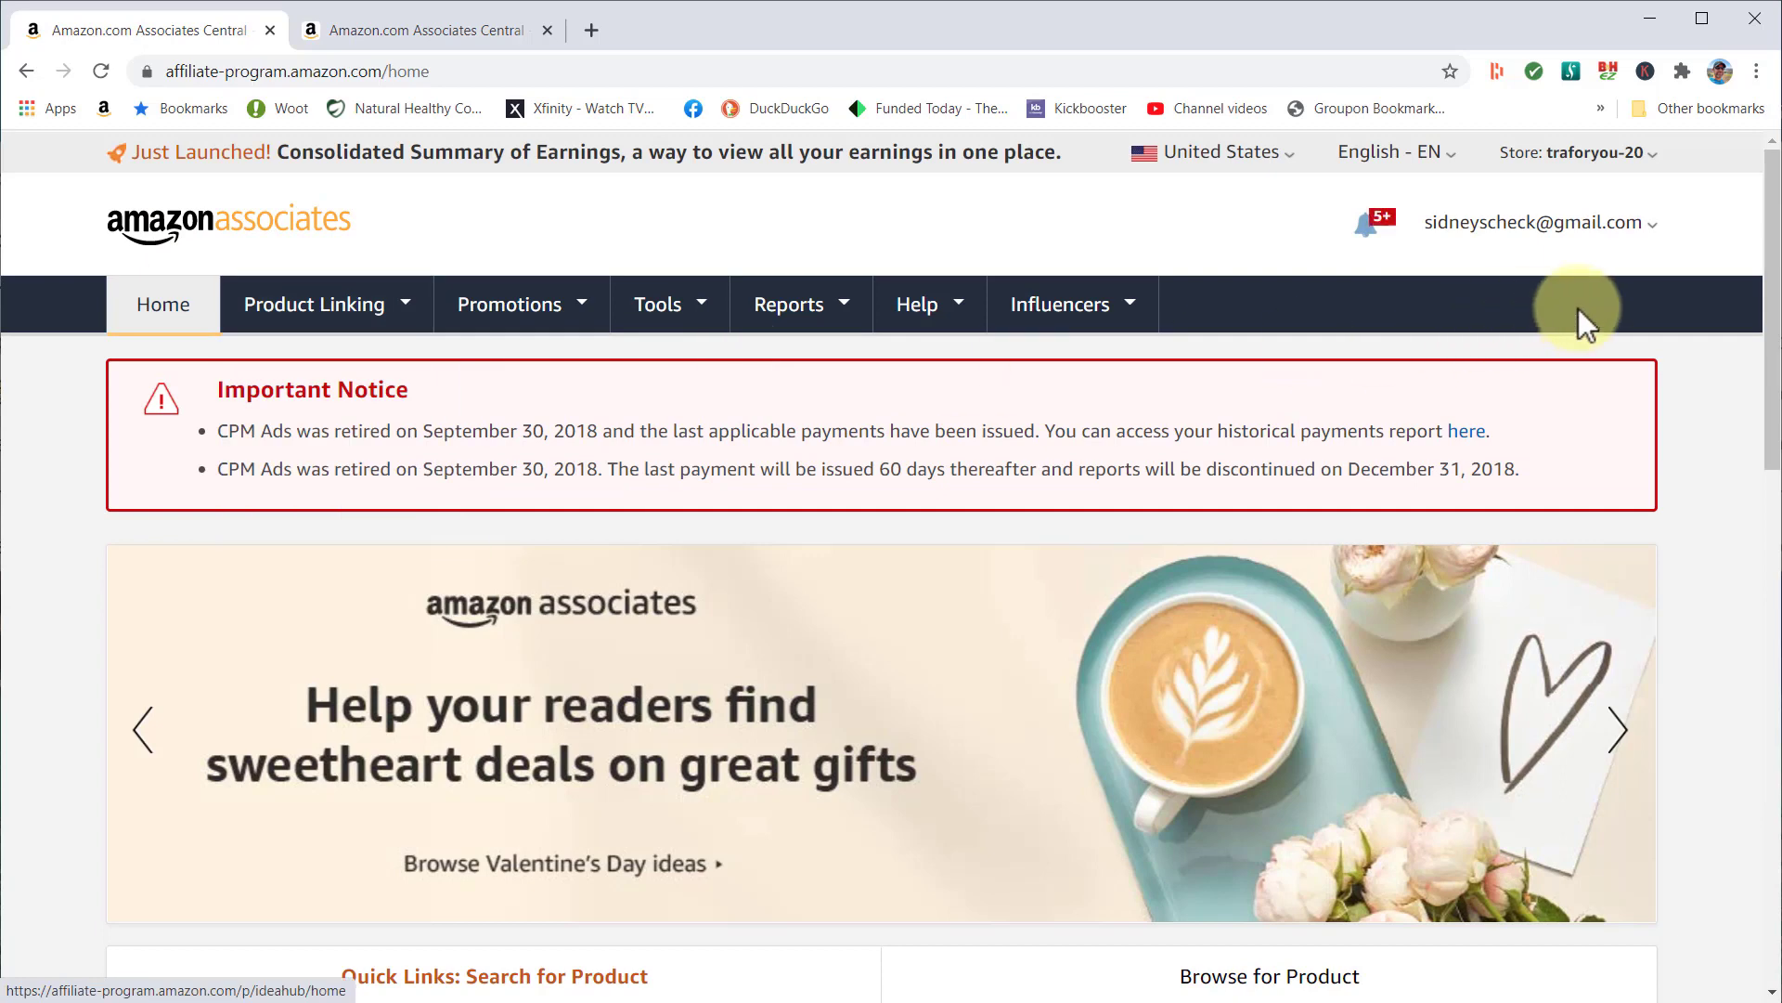
{"action": "left_click", "coordinate": [1583, 224]}
{"action": "left_click", "coordinate": [1528, 371]}
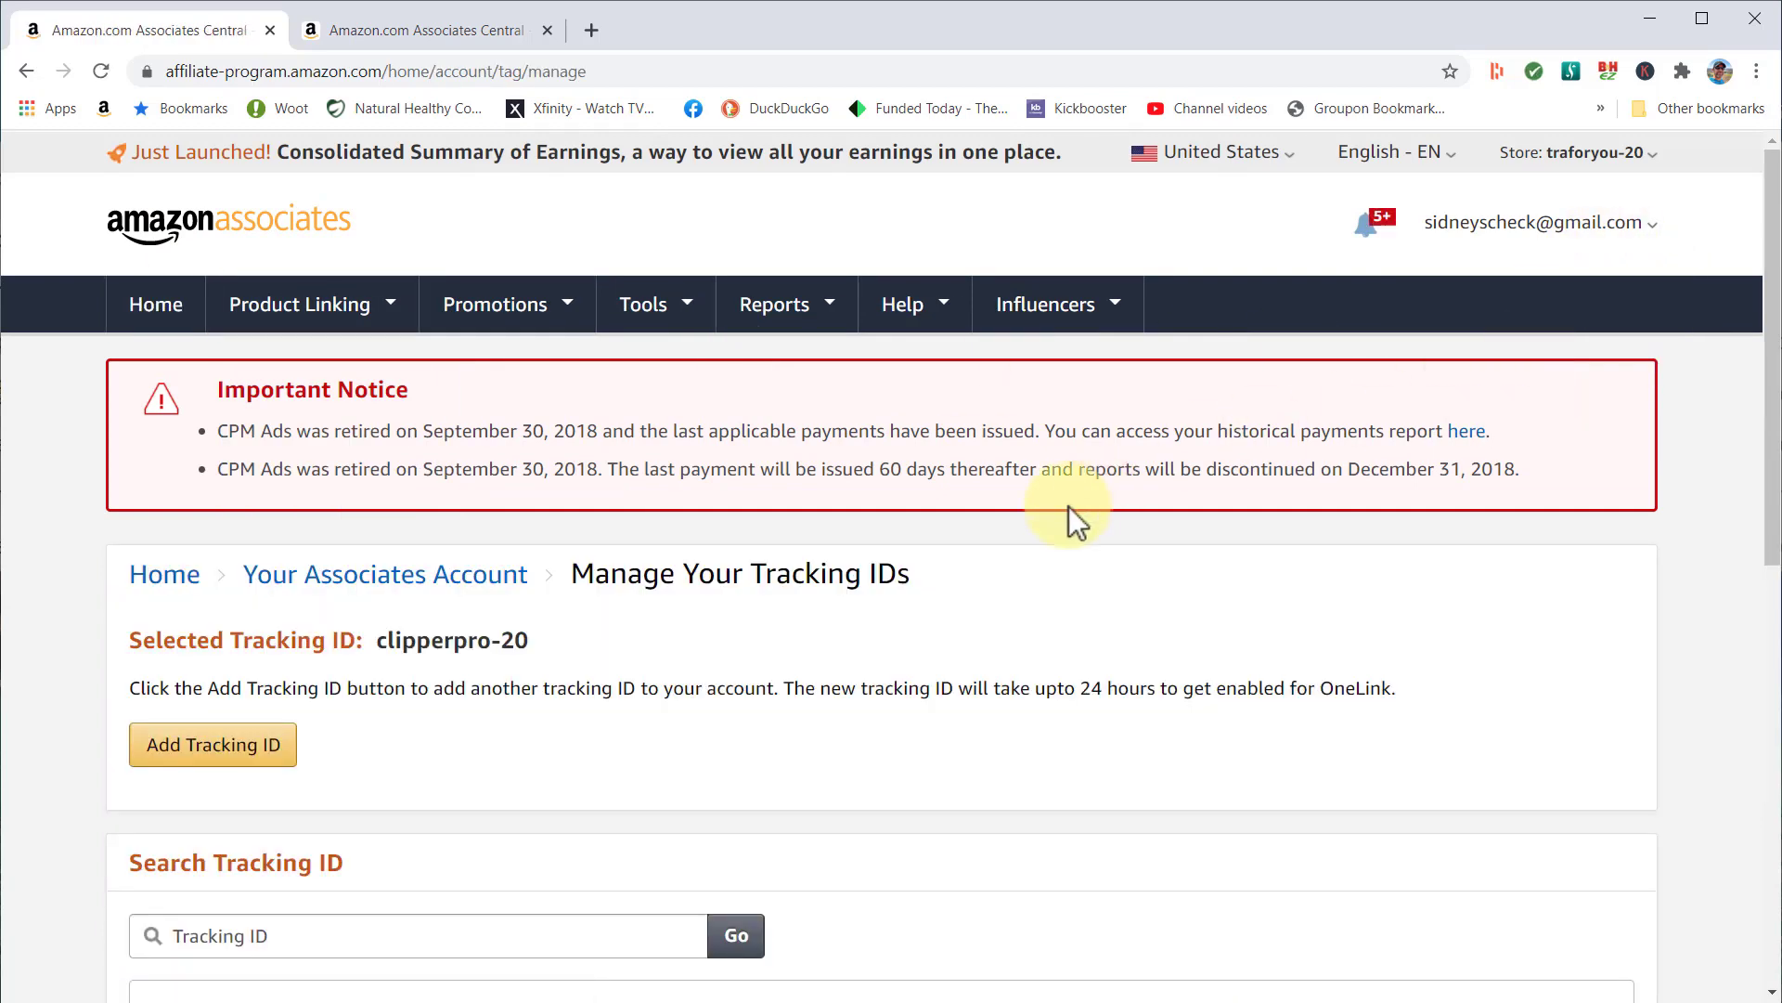
Select reviews059-20 as the tracking ID from the list.
{"action": "scroll", "coordinate": [652, 694], "scroll_direction": "down", "scroll_amount": 1}
{"action": "scroll", "coordinate": [651, 693], "scroll_direction": "down", "scroll_amount": 6}
{"action": "left_click", "coordinate": [243, 731]}
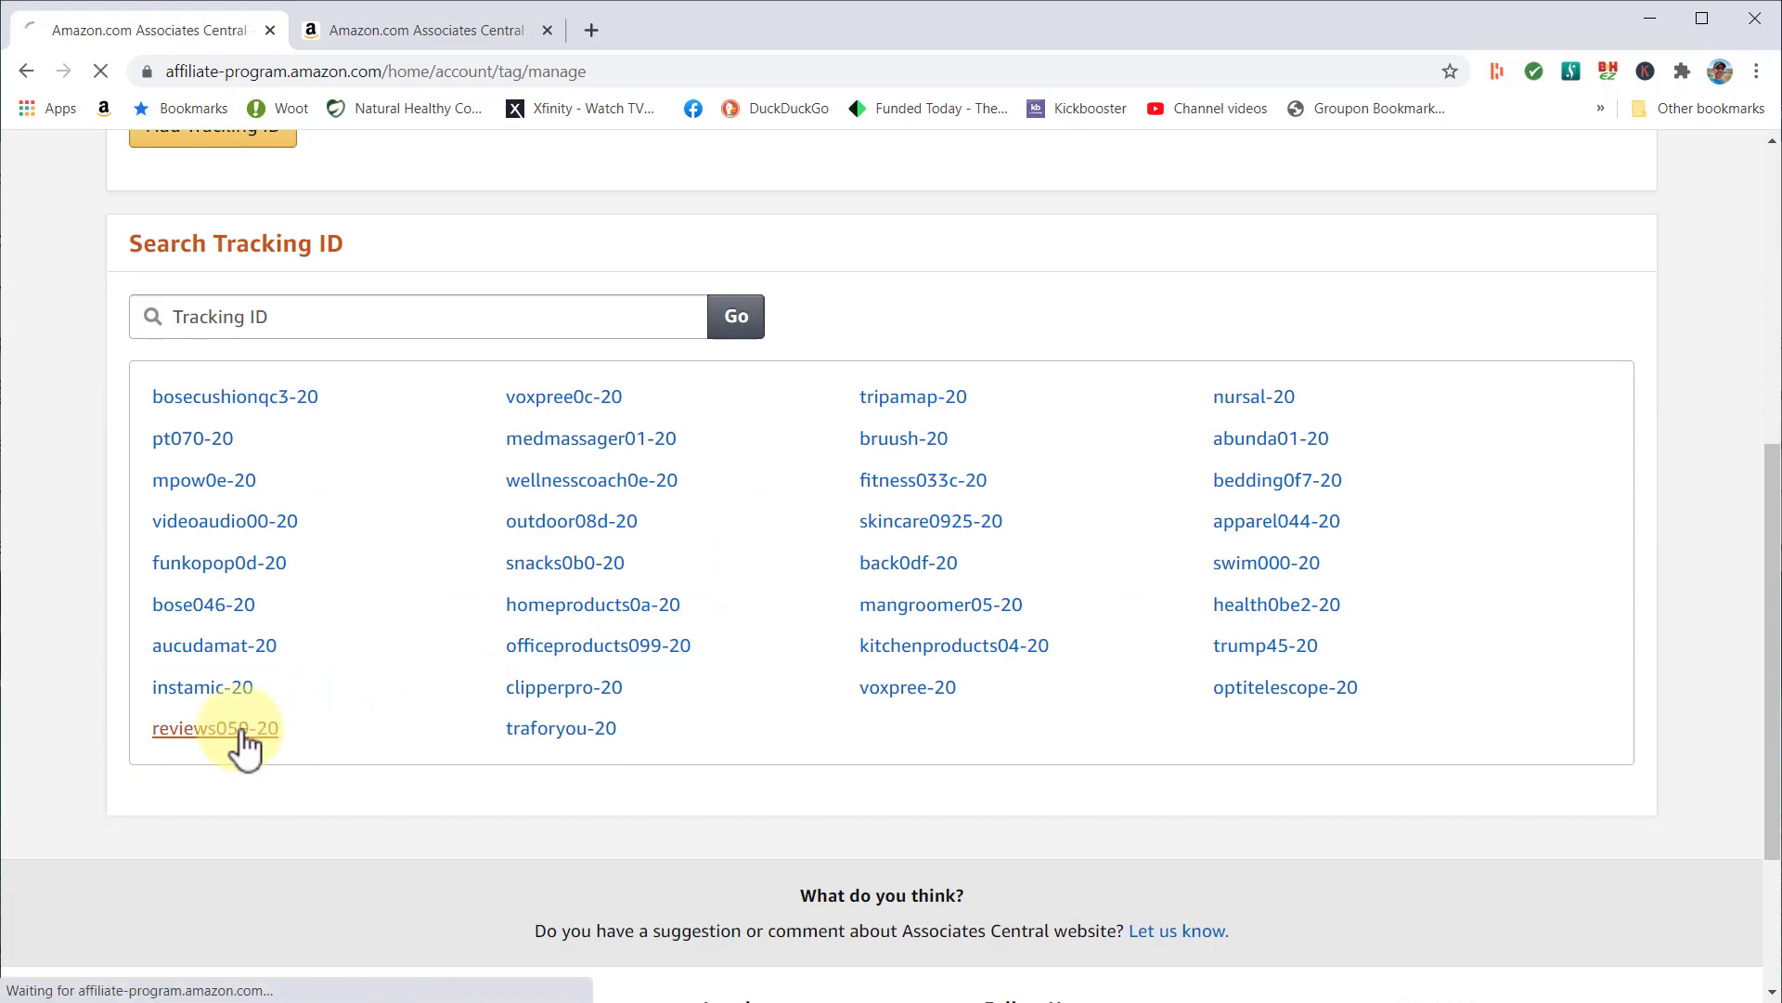